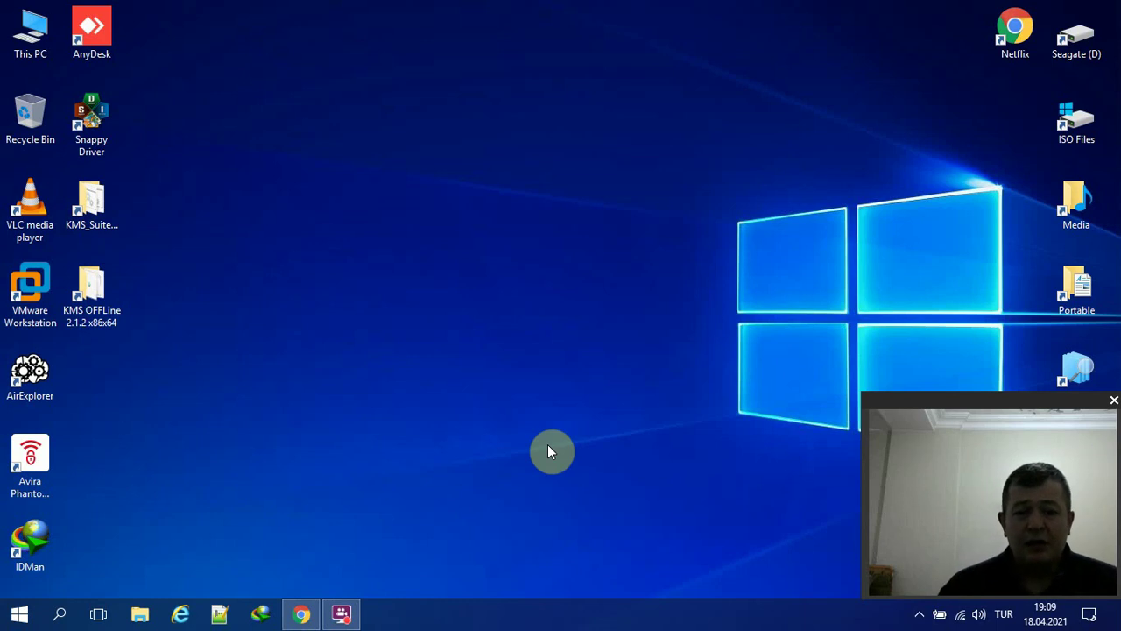
# - Bring up Chrome in a maximized window and open the download page of the Snappy Driver Installer site, sdi-tool.org
pyautogui.click(300, 614)
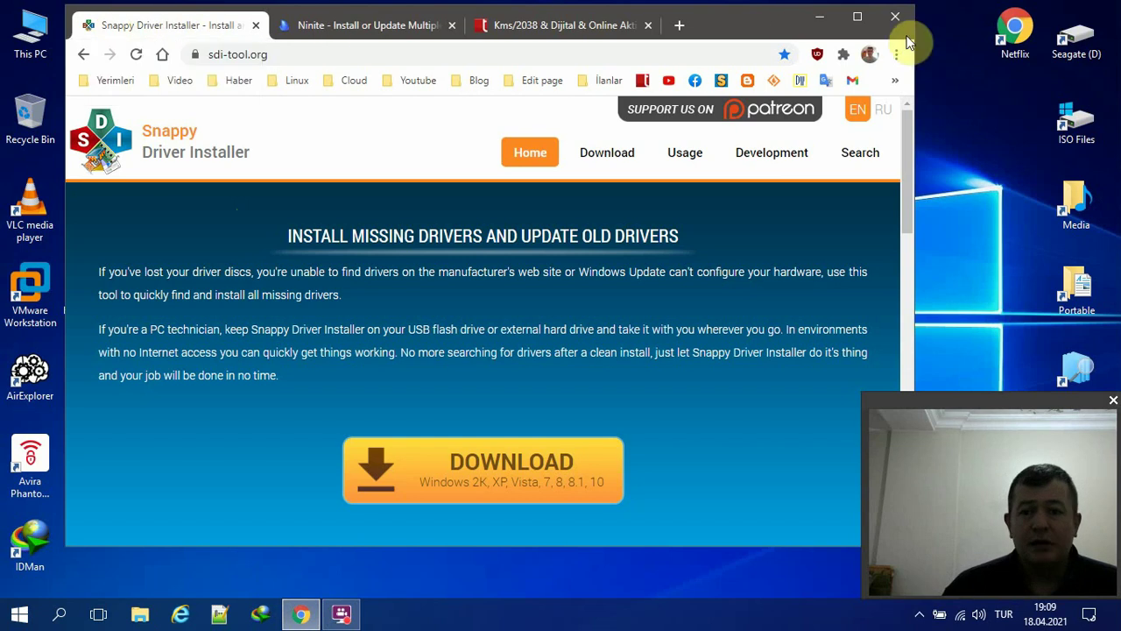
pyautogui.click(858, 15)
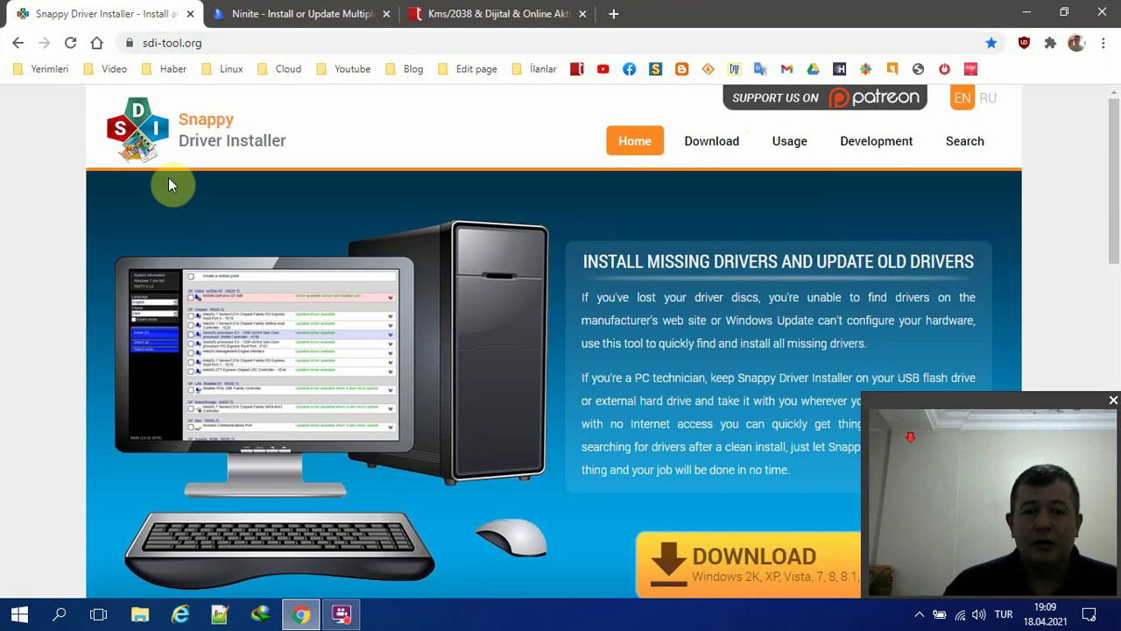
pyautogui.click(248, 48)
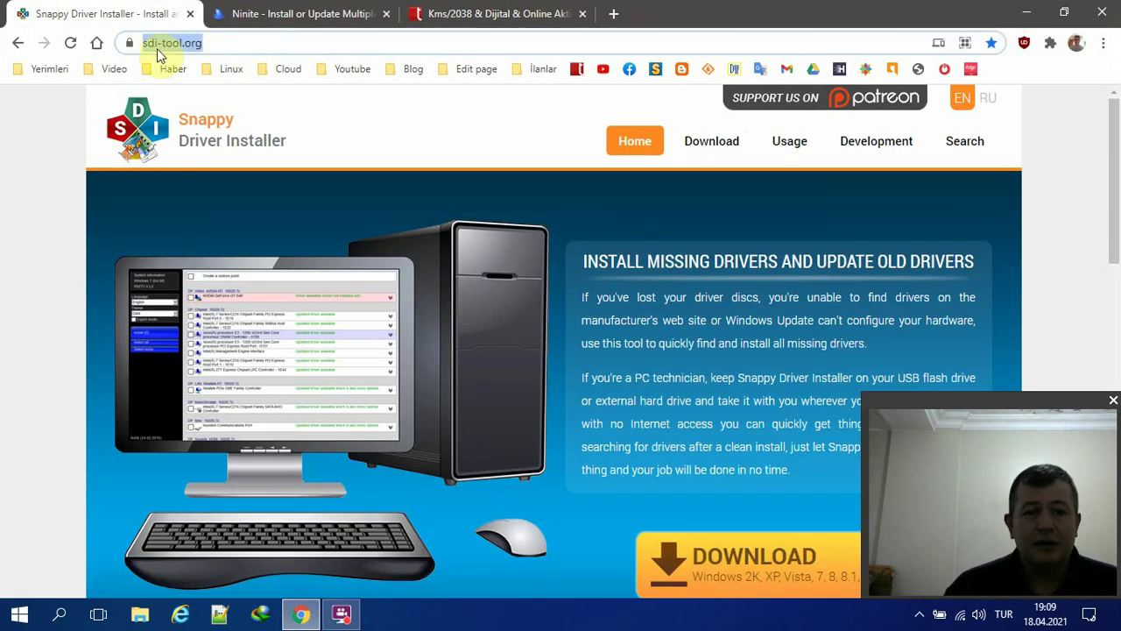
pyautogui.scroll(-3, 8, 325)
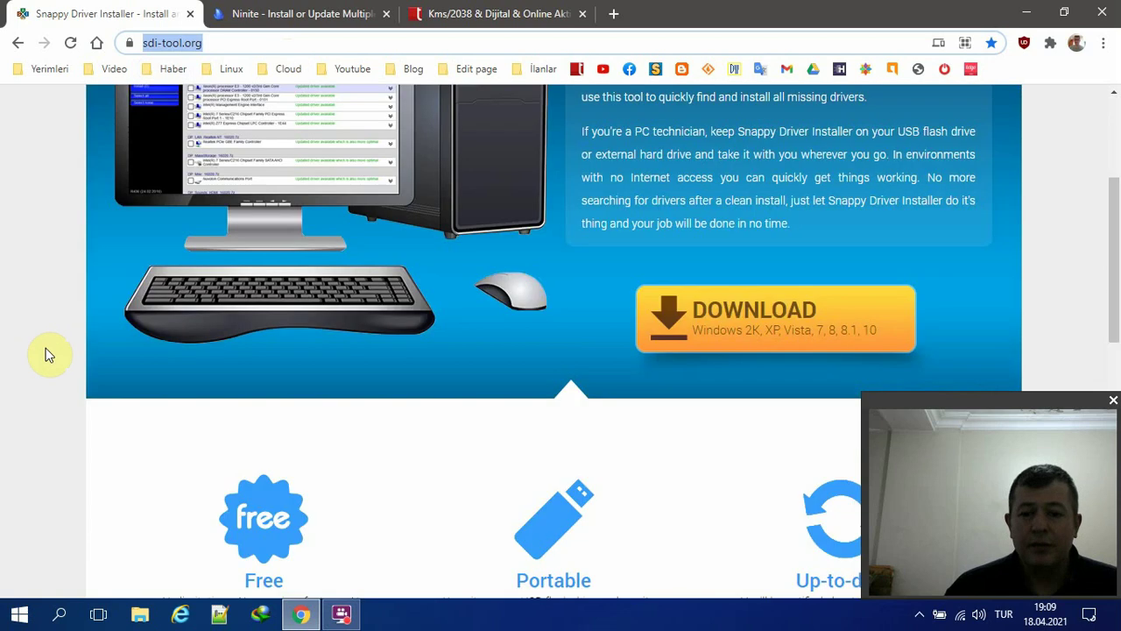
pyautogui.click(726, 342)
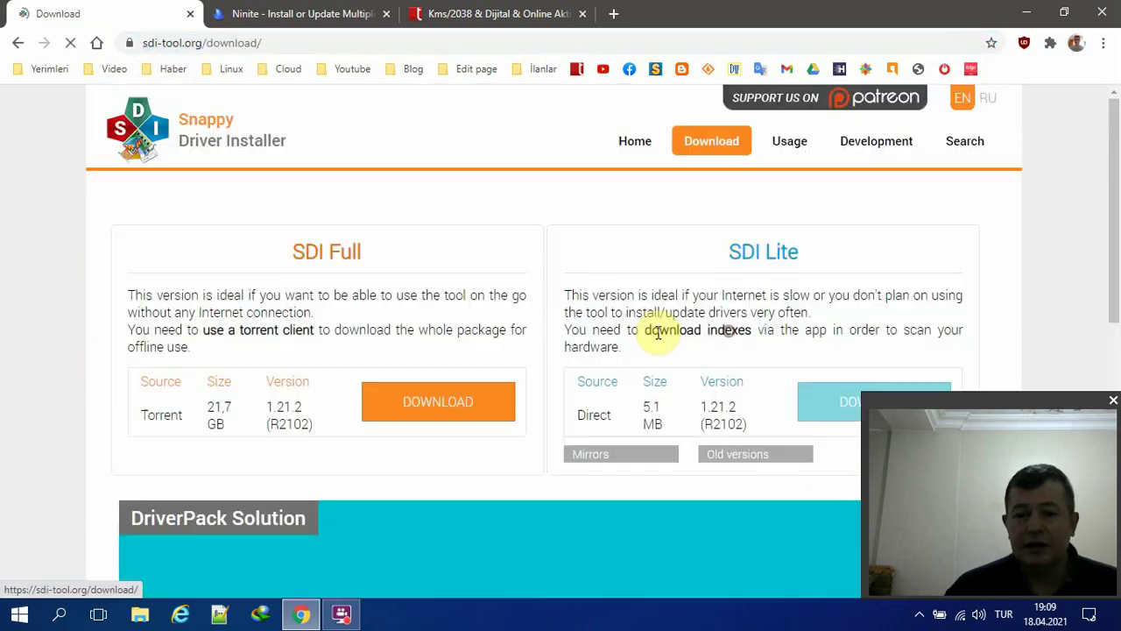
# - Examine the SDI Lite download option on the Snappy Driver Installer download page, highlighting its heading
pyautogui.scroll(-1, 605, 332)
pyautogui.moveTo(704, 175); pyautogui.dragTo(812, 169)
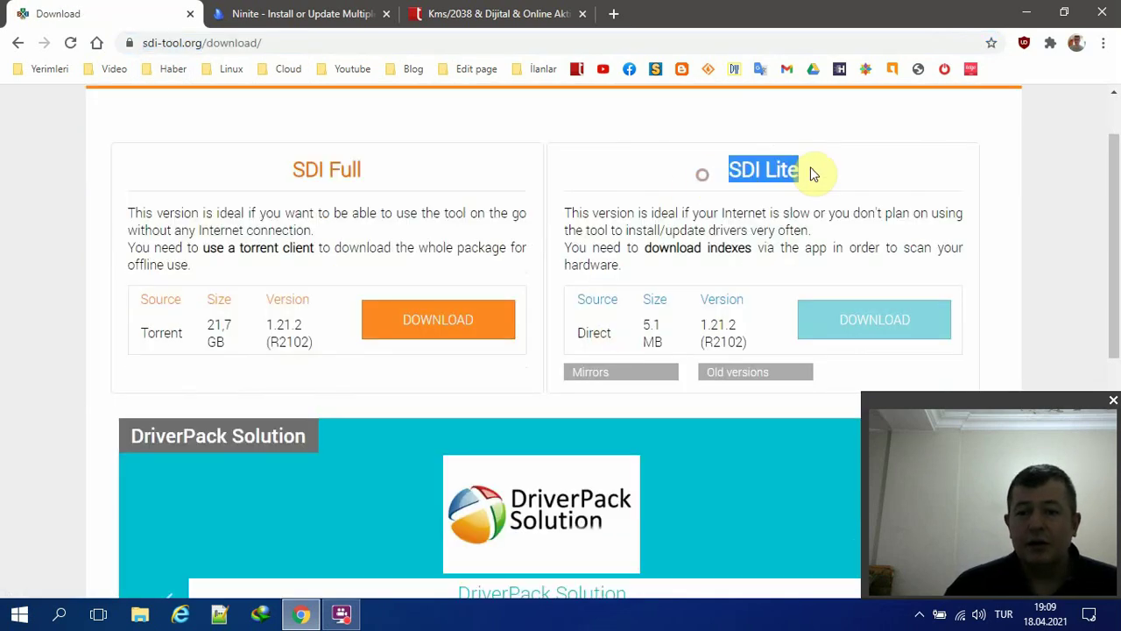
pyautogui.click(704, 182)
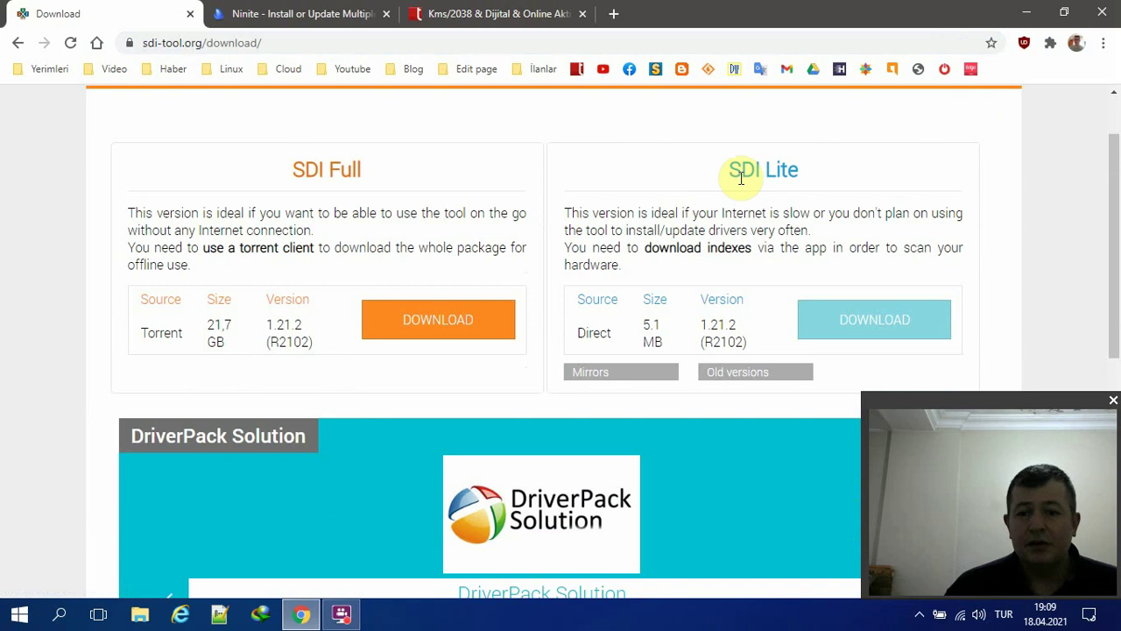
pyautogui.moveTo(813, 171); pyautogui.dragTo(643, 188)
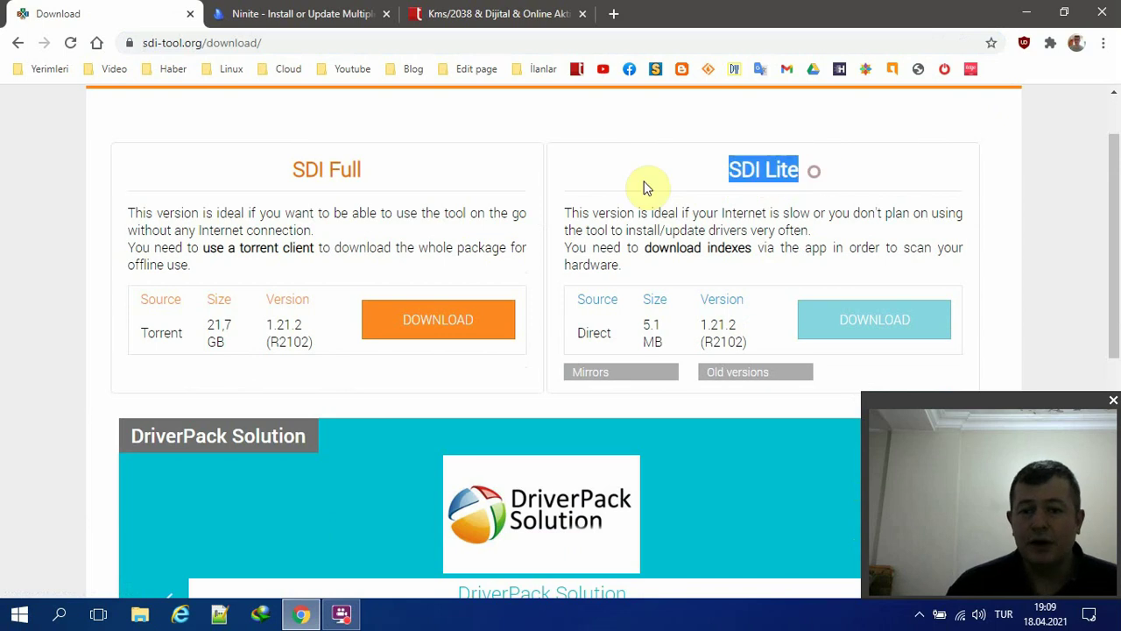
pyautogui.click(670, 174)
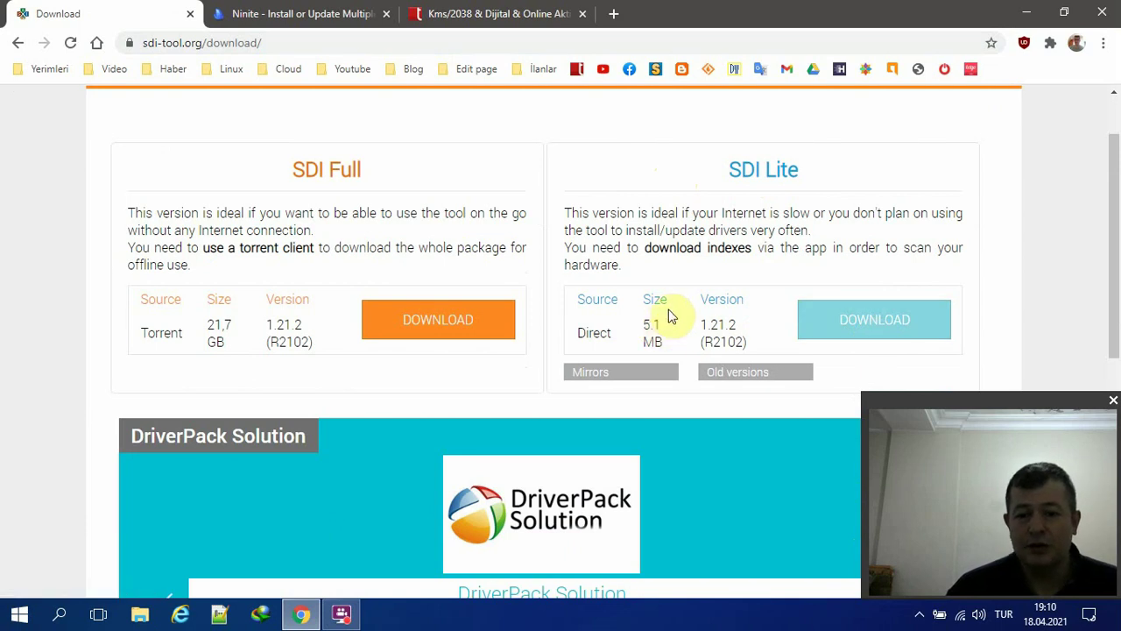
# - Minimize the browser, launch Snappy Driver Installer from the desktop and review the drivers it offers
pyautogui.click(1022, 11)
pyautogui.doubleClick(78, 117)
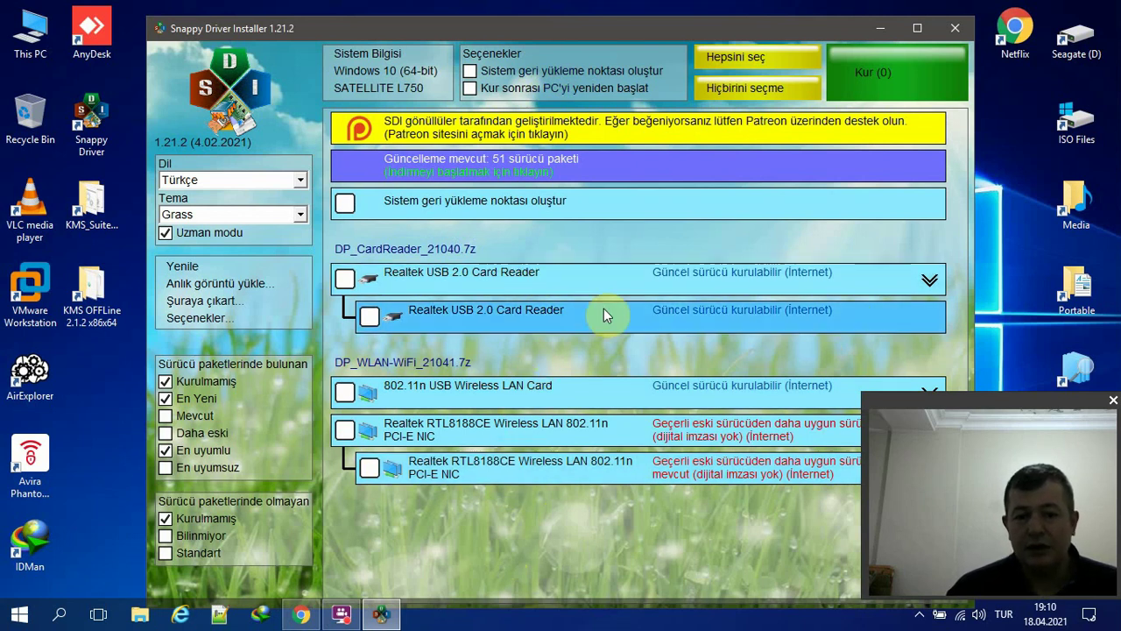
pyautogui.moveTo(610, 266)
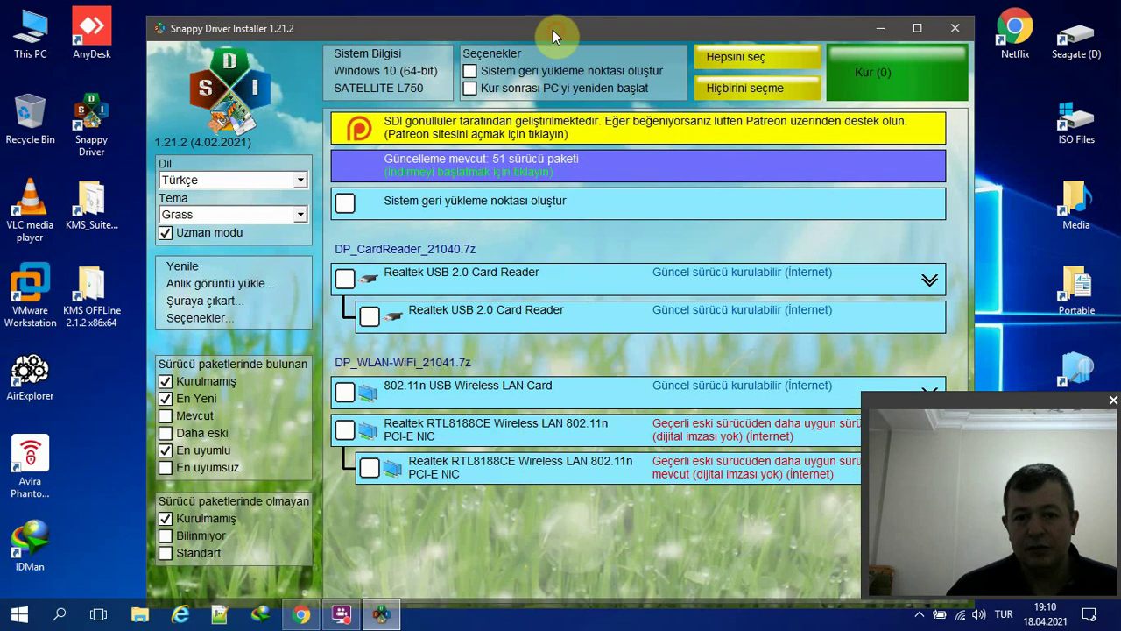
pyautogui.moveTo(553, 35); pyautogui.dragTo(541, 22)
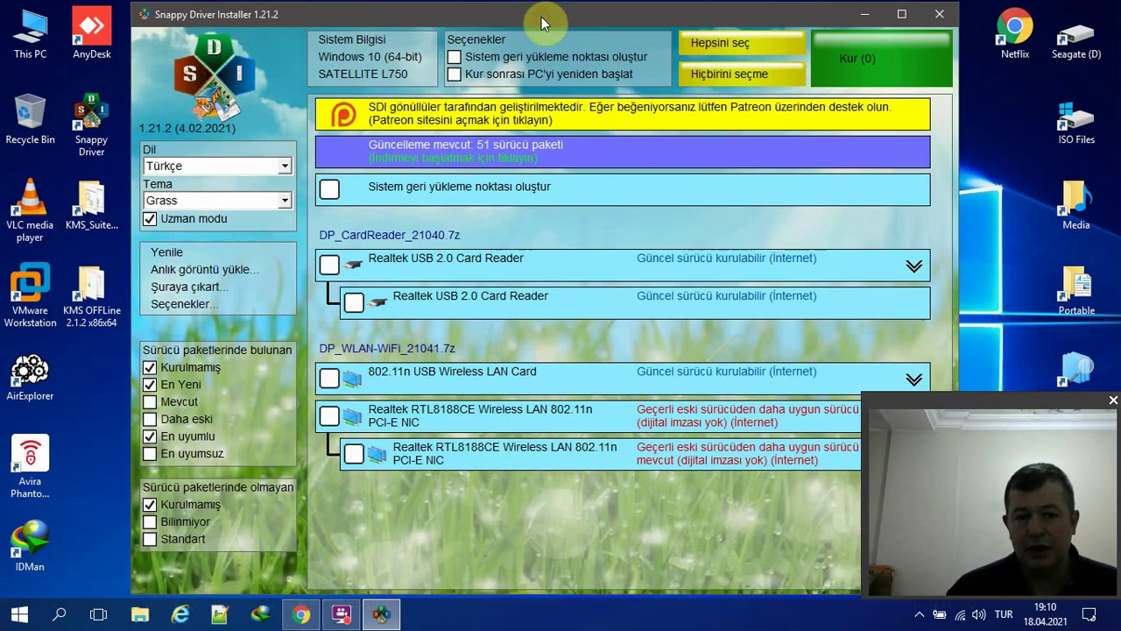
pyautogui.moveTo(452, 326)
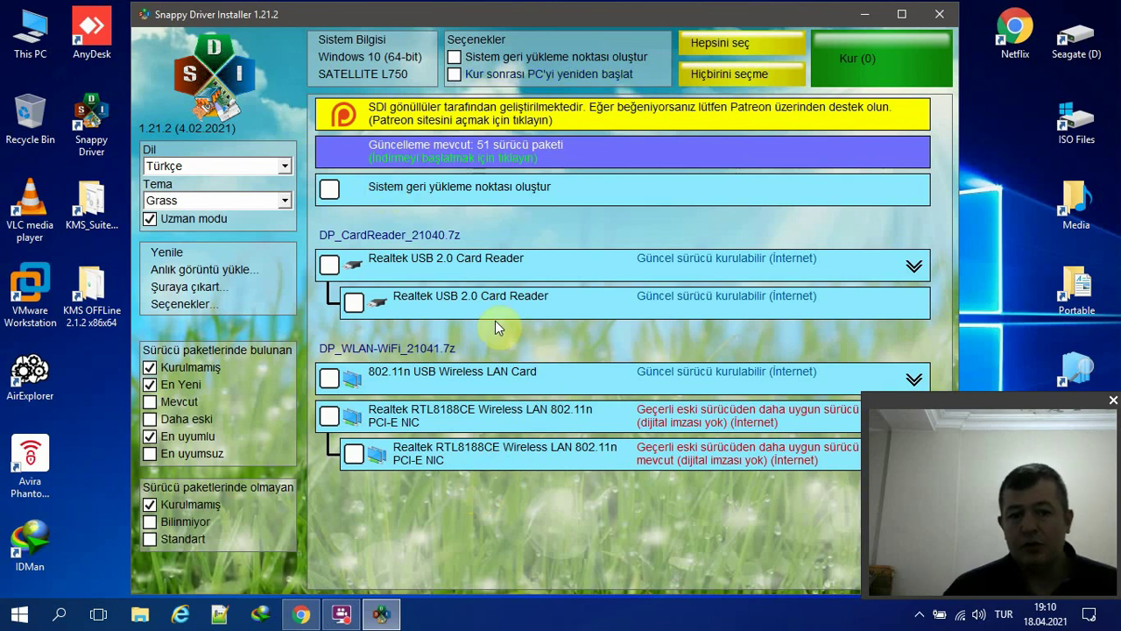
# - Try selecting all offered drivers for installation, clear the selection and close Snappy Driver Installer
pyautogui.click(747, 49)
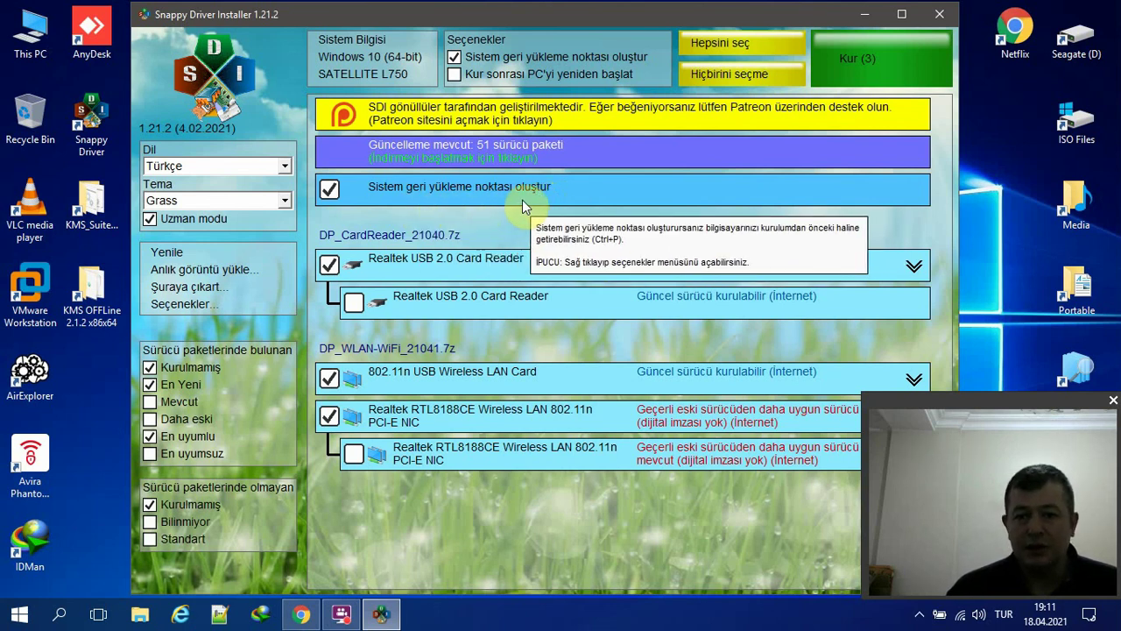
pyautogui.click(725, 77)
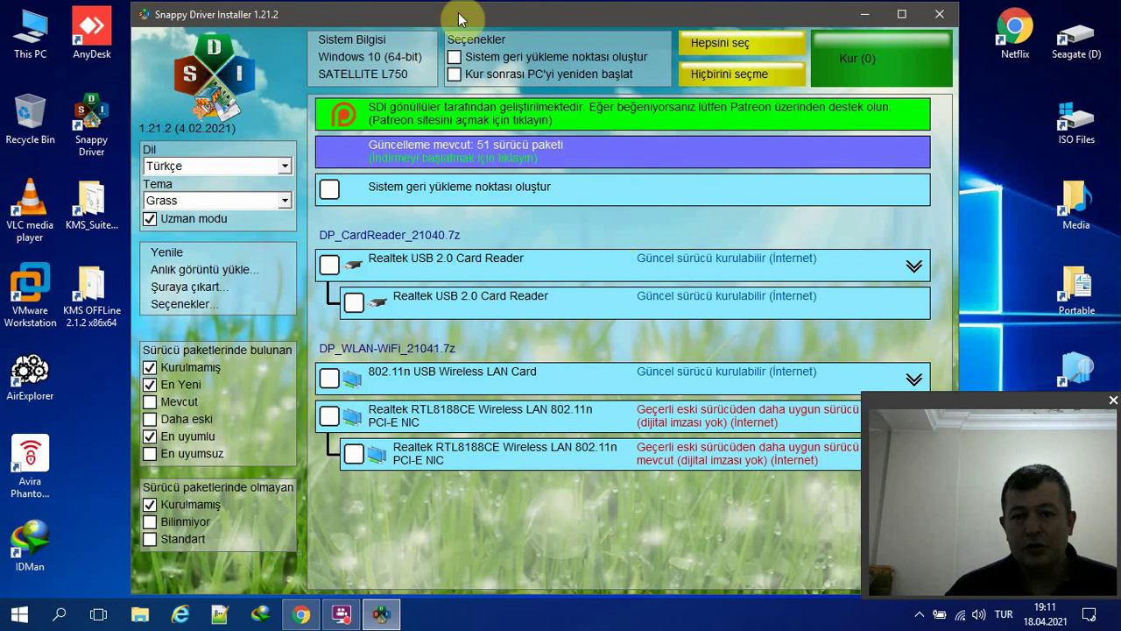
pyautogui.click(953, 17)
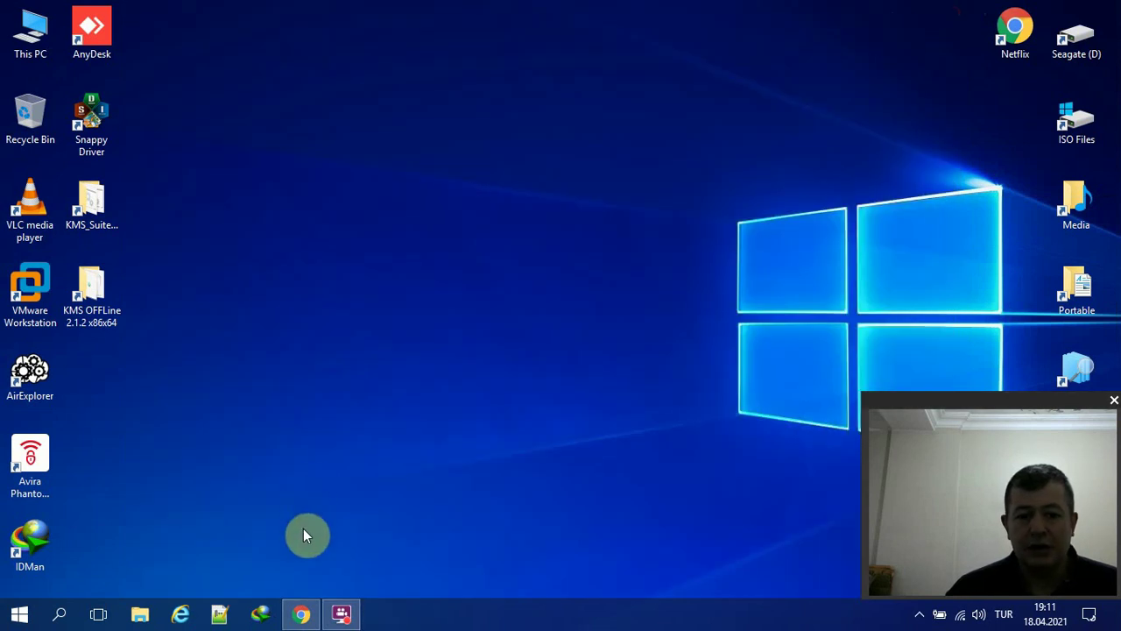
# - Switch back to Chrome and bring up the list of apps to pick on the already open Ninite page
pyautogui.moveTo(289, 621)
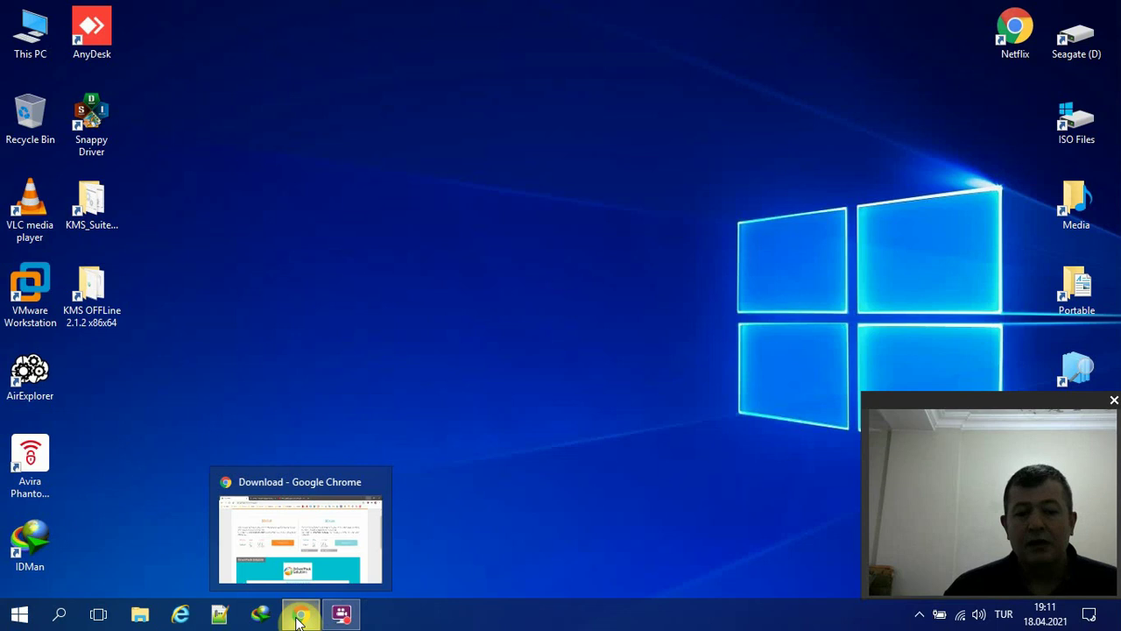
pyautogui.click(303, 536)
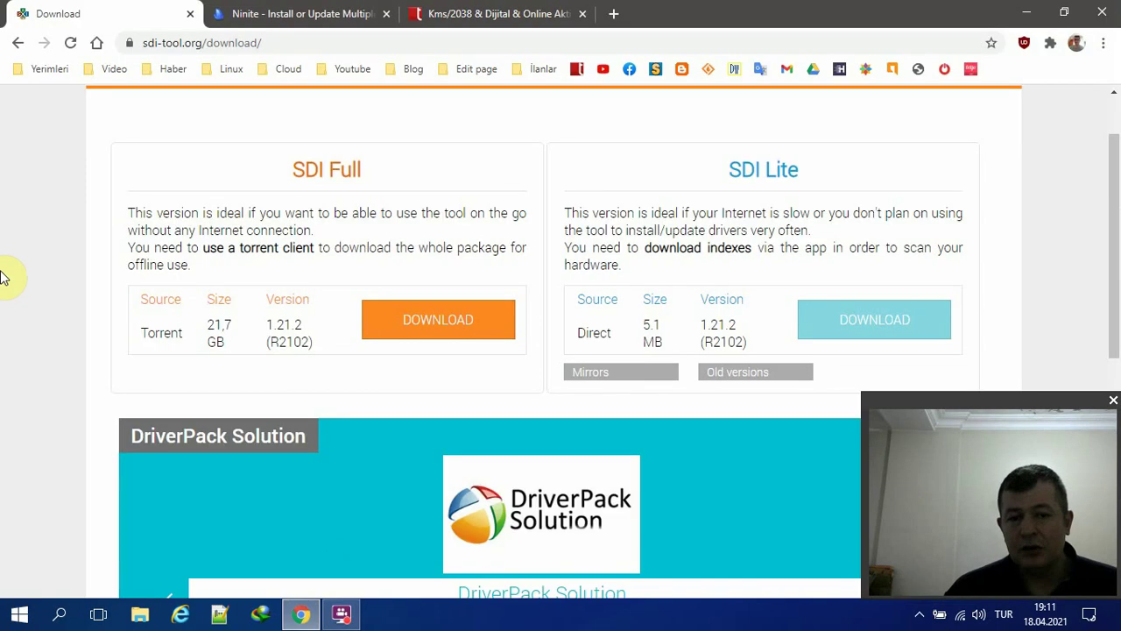
pyautogui.click(315, 15)
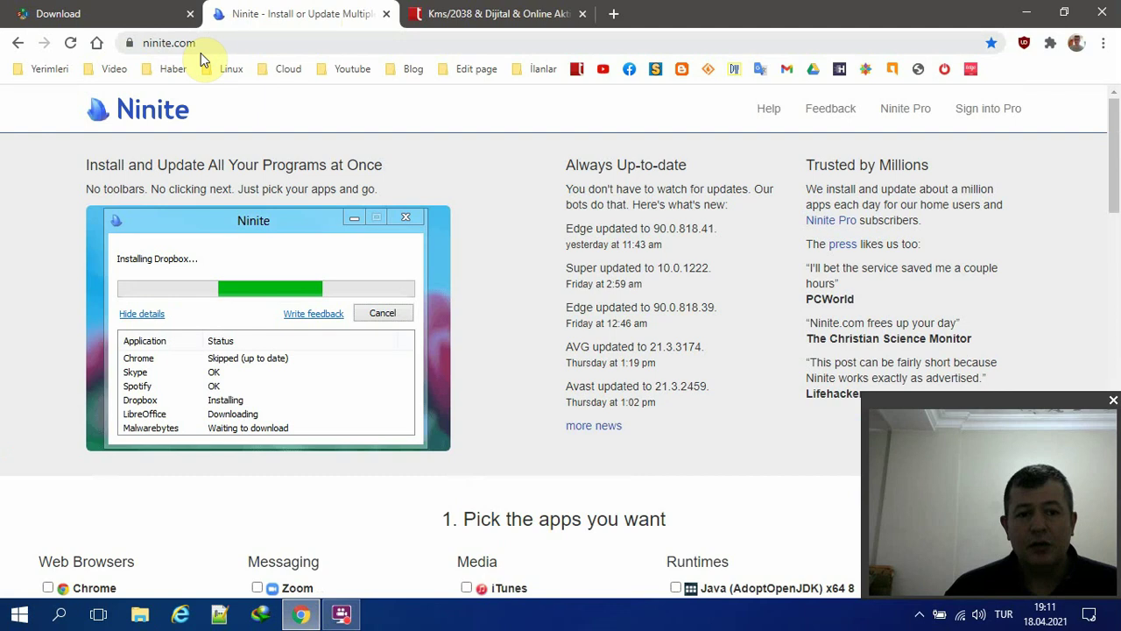
pyautogui.scroll(-1, 4, 306)
pyautogui.scroll(-3, 11, 250)
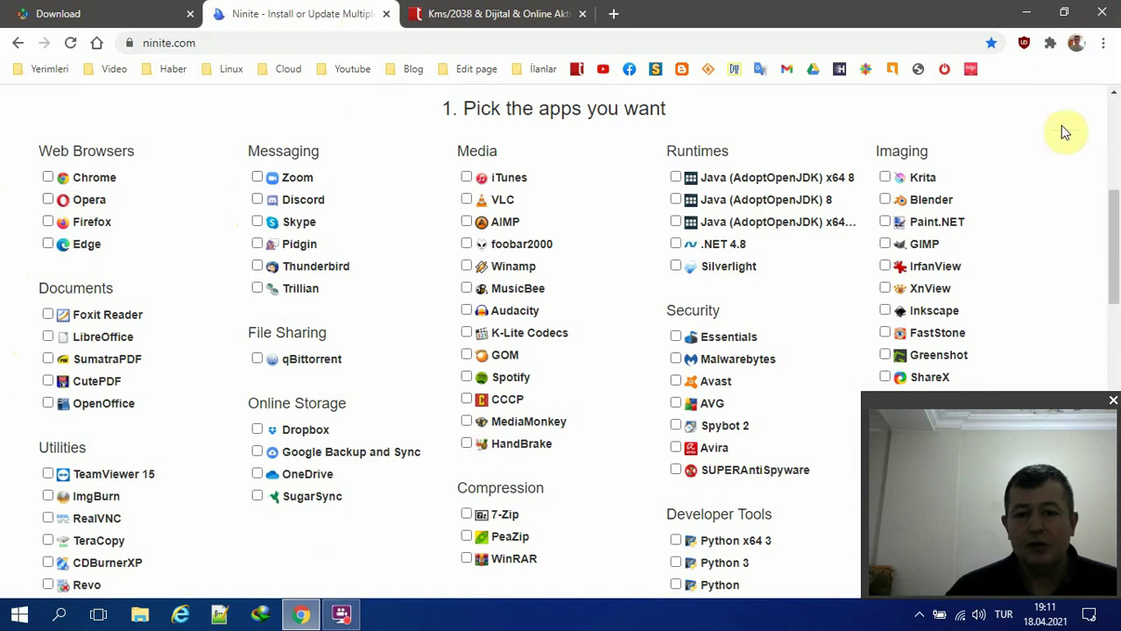
pyautogui.moveTo(1112, 227)
pyautogui.mouseDown()
pyautogui.moveTo(1112, 262)
pyautogui.moveTo(1118, 232)
pyautogui.mouseUp()
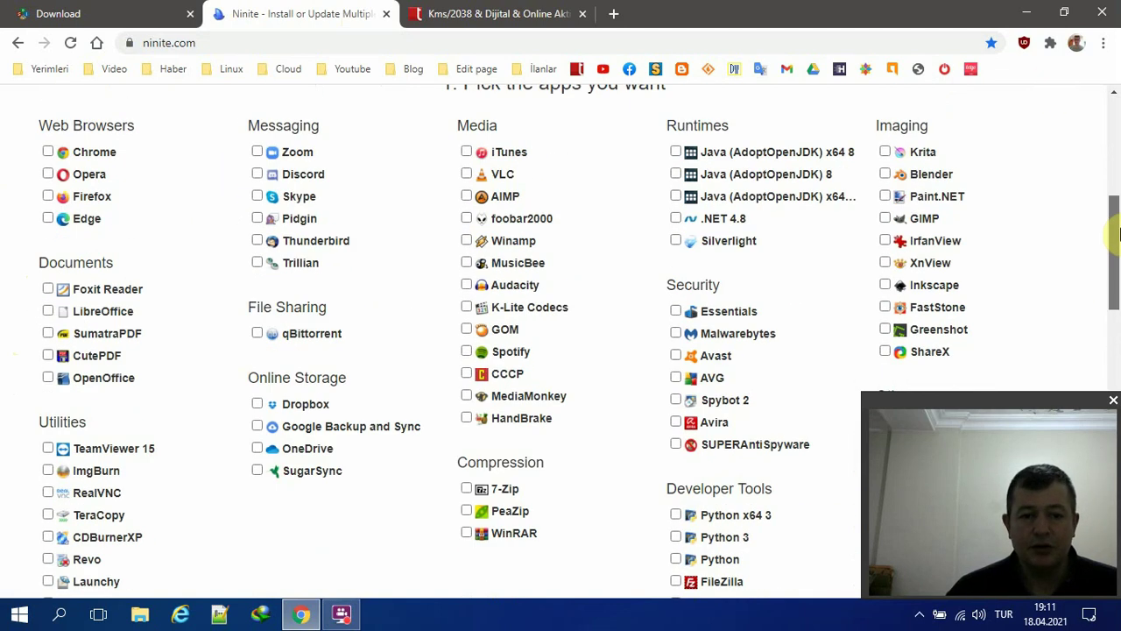
pyautogui.moveTo(1118, 232); pyautogui.dragTo(1118, 241)
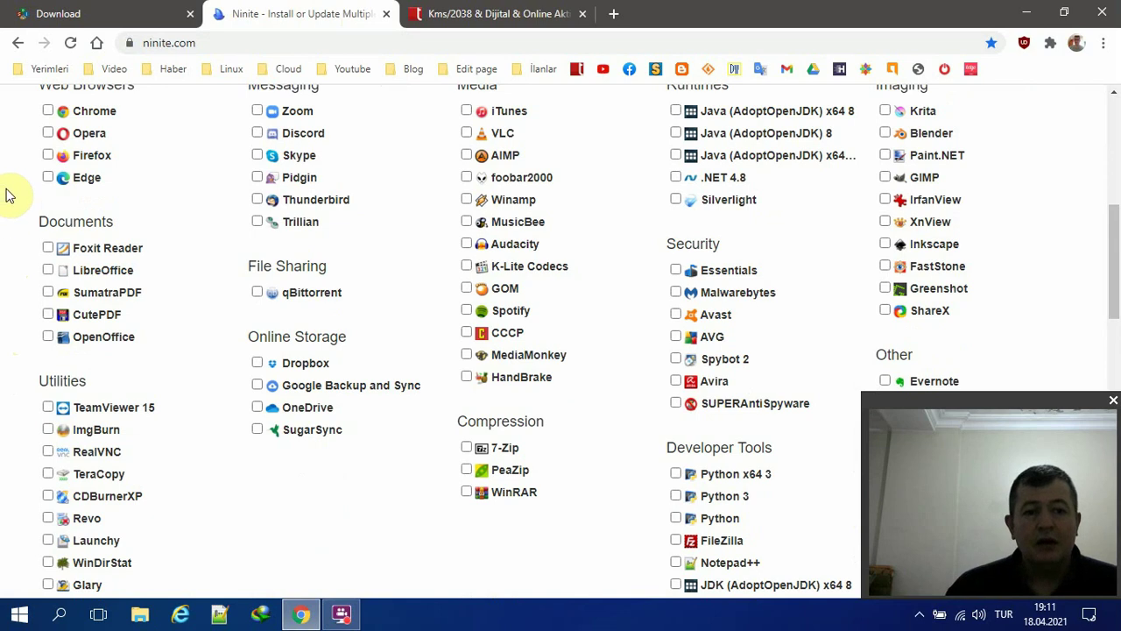
# - Select Chrome, Zoom, Discord, VLC, AIMP and Silverlight for the custom Ninite installer
pyautogui.click(46, 112)
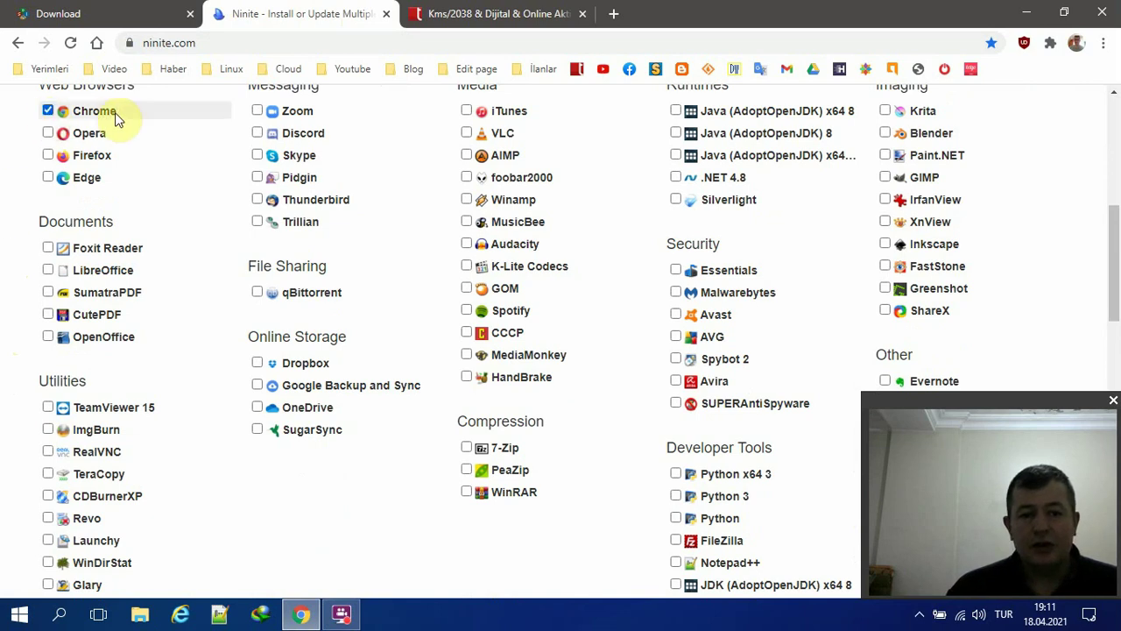
pyautogui.click(256, 111)
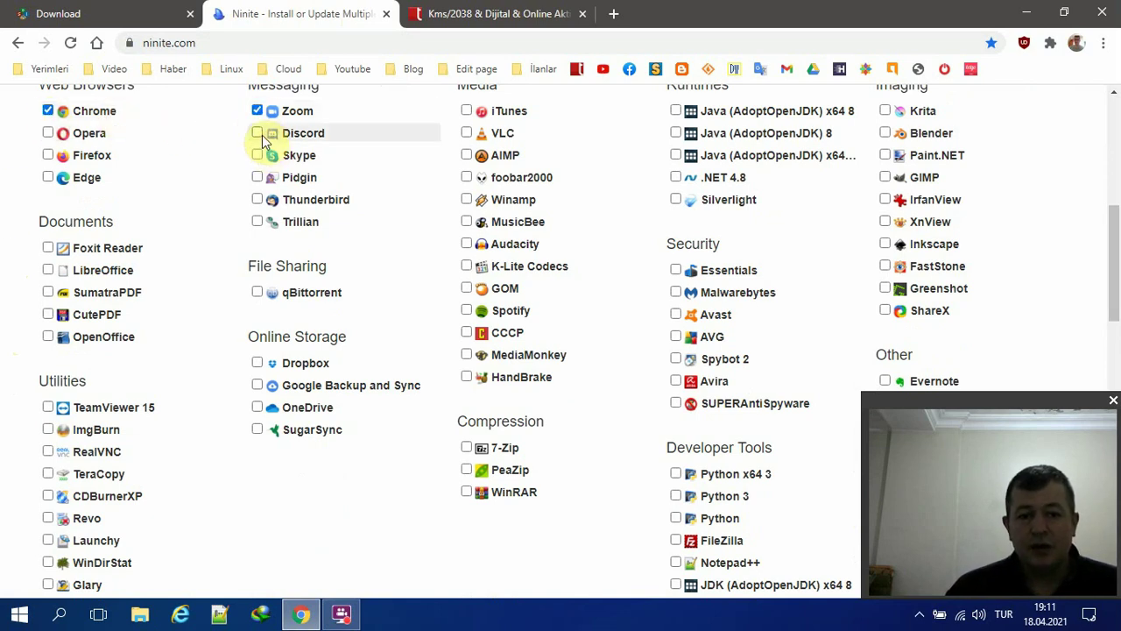
pyautogui.click(259, 135)
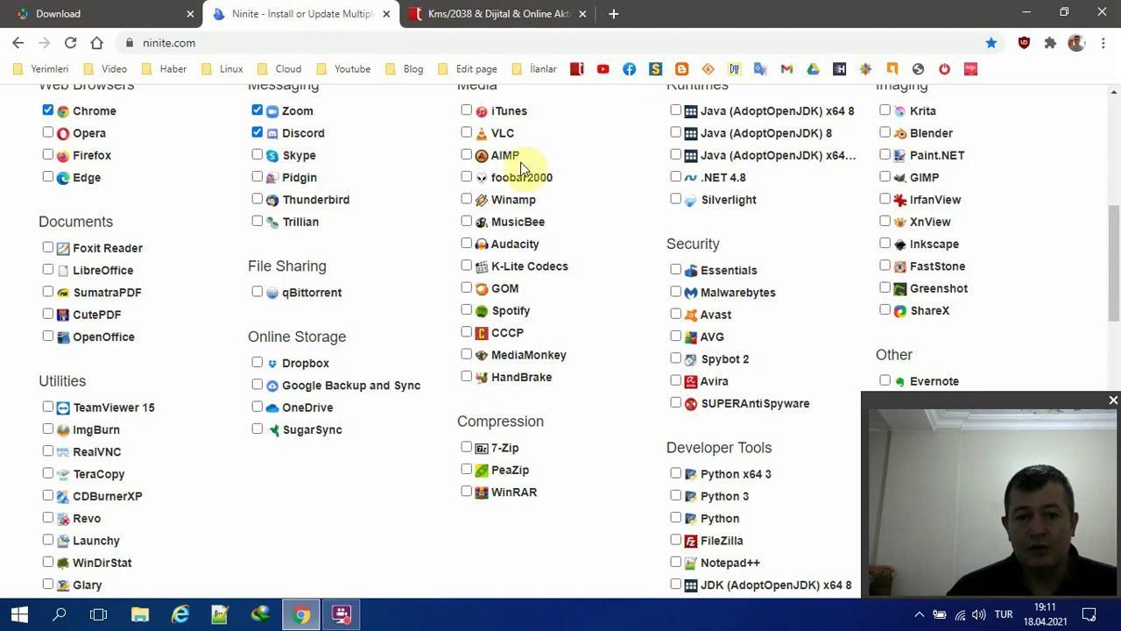
pyautogui.click(466, 133)
pyautogui.click(466, 155)
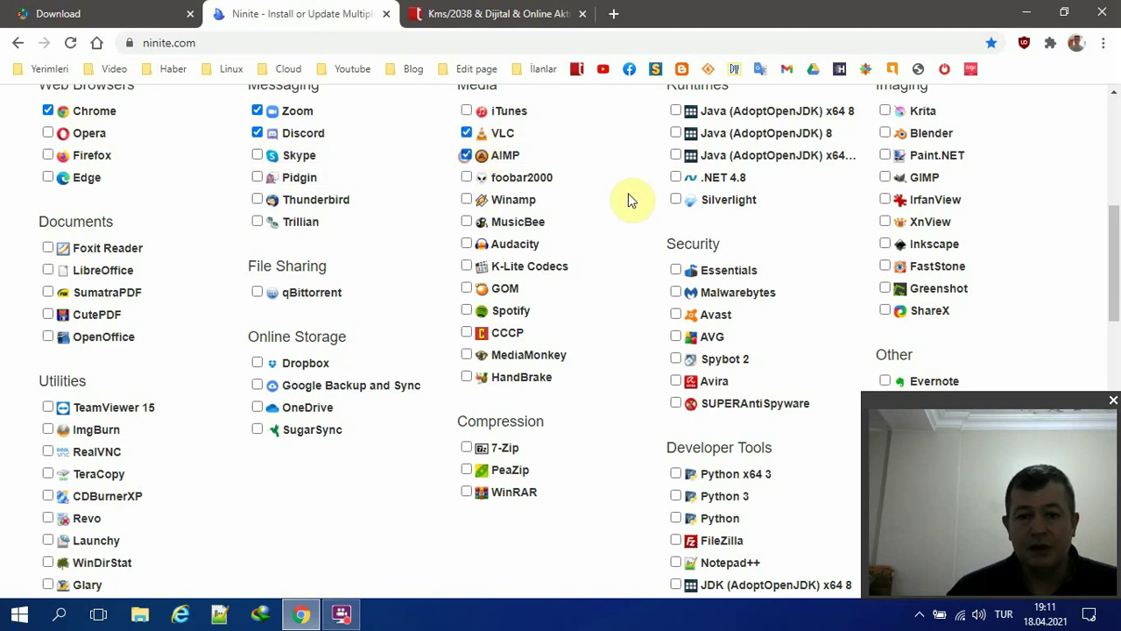
pyautogui.click(676, 201)
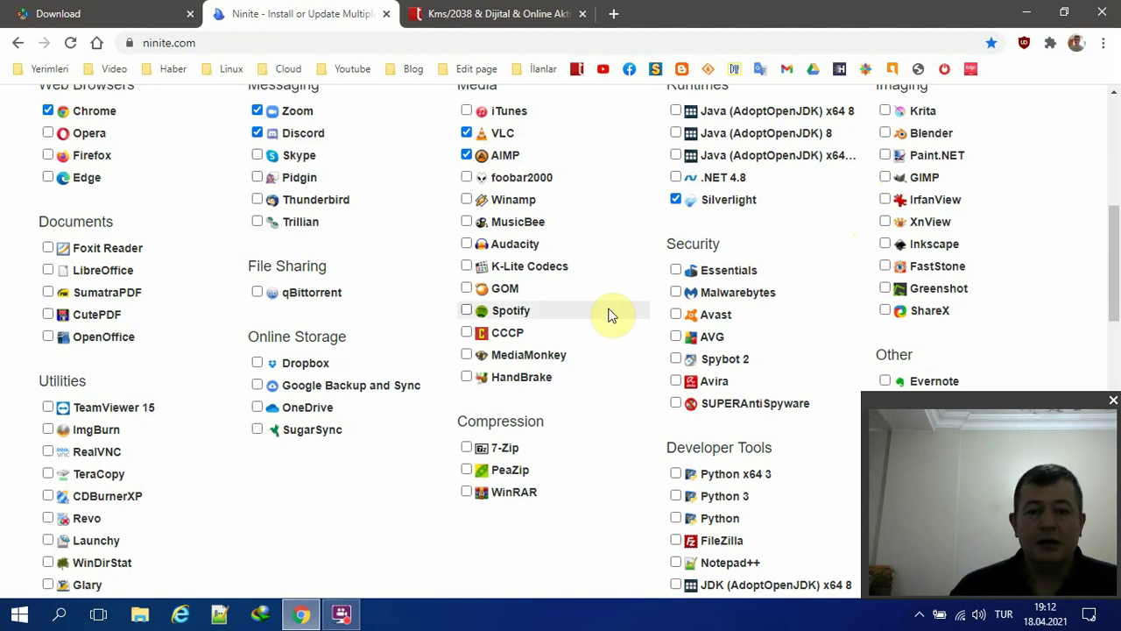
# - Add TeamViewer 15, LibreOffice, Foxit Reader and WinRAR to the Ninite app selection
pyautogui.scroll(-1, 351, 445)
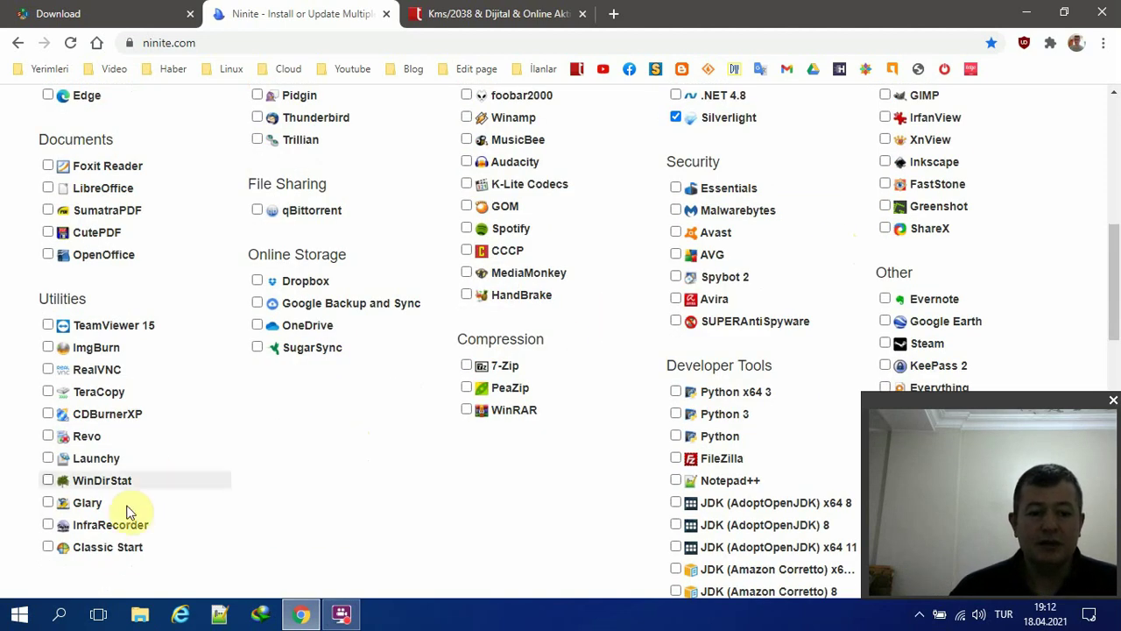
pyautogui.click(47, 325)
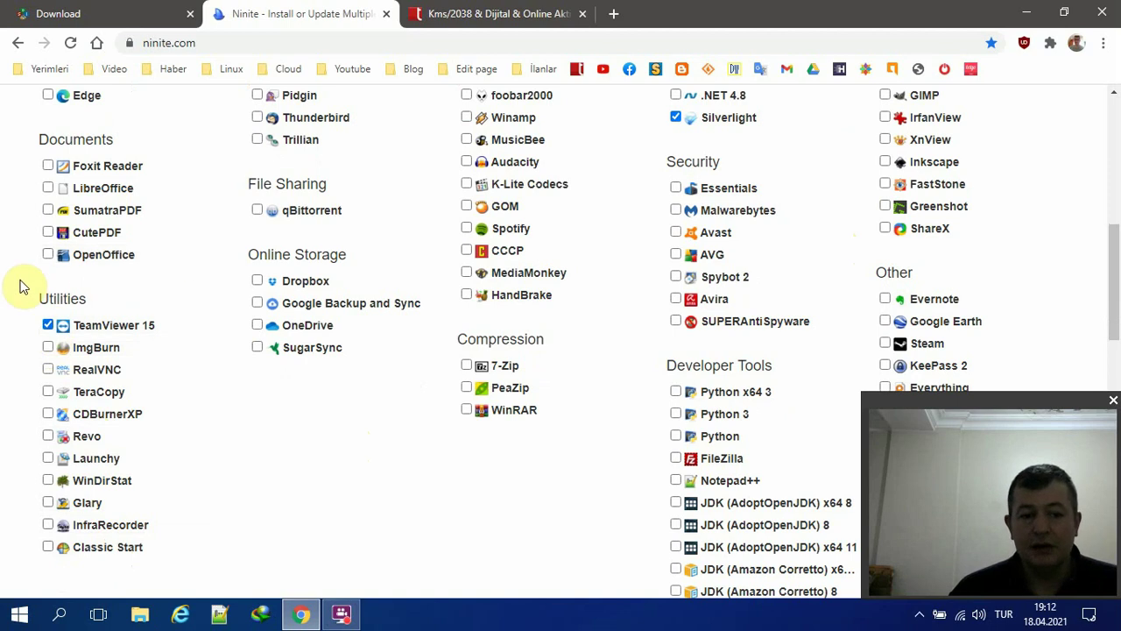
pyautogui.scroll(2, 229, 379)
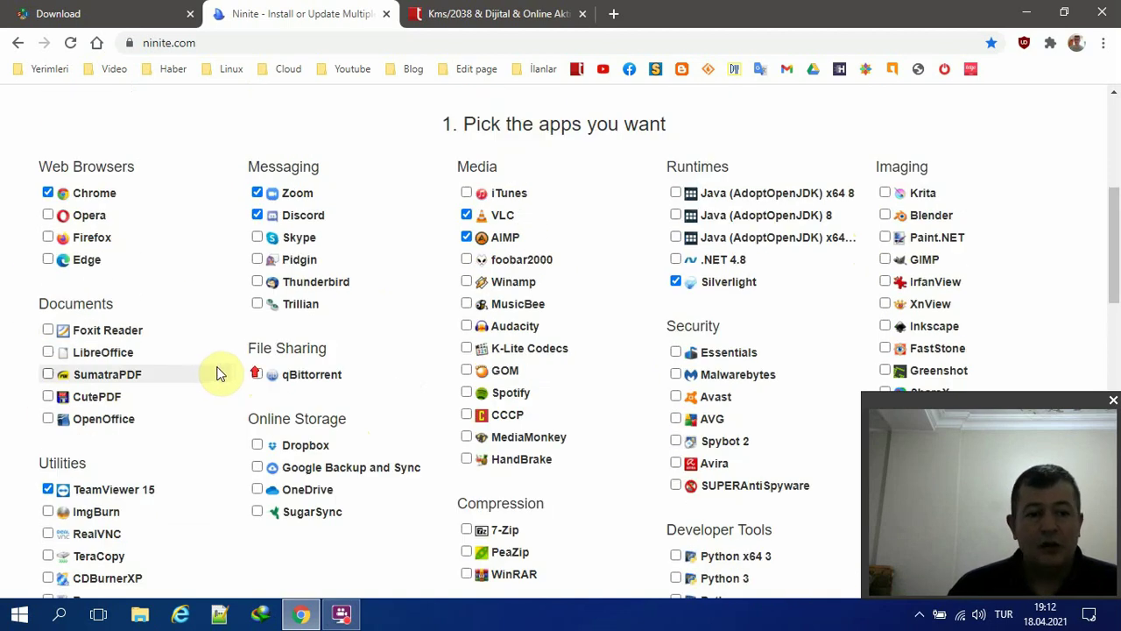
pyautogui.click(48, 352)
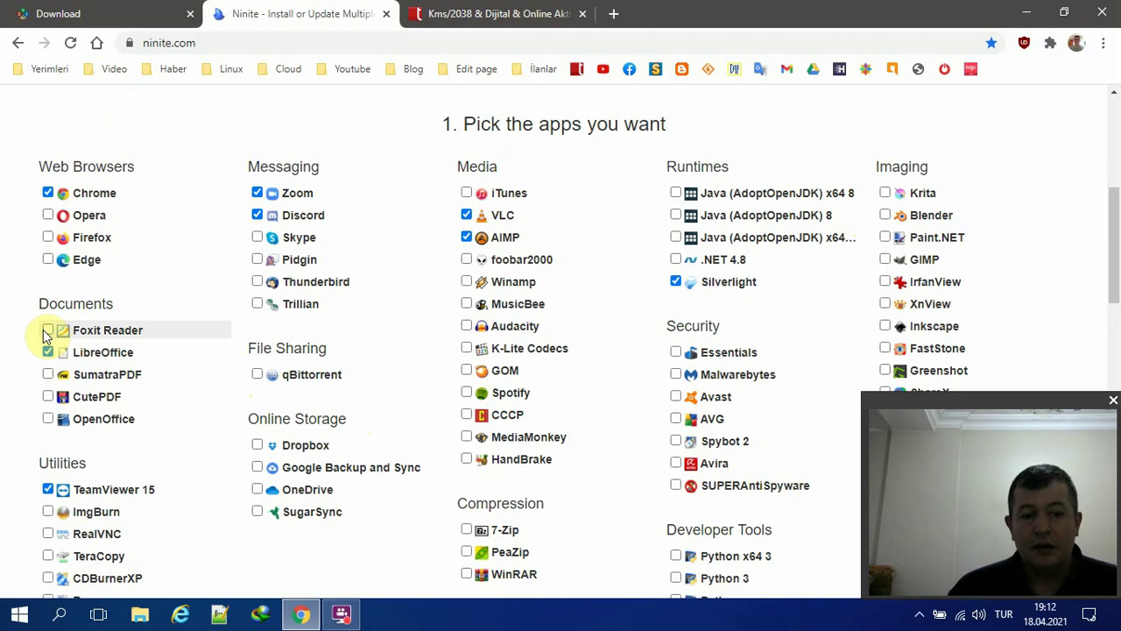
pyautogui.click(47, 331)
pyautogui.scroll(-2, 12, 326)
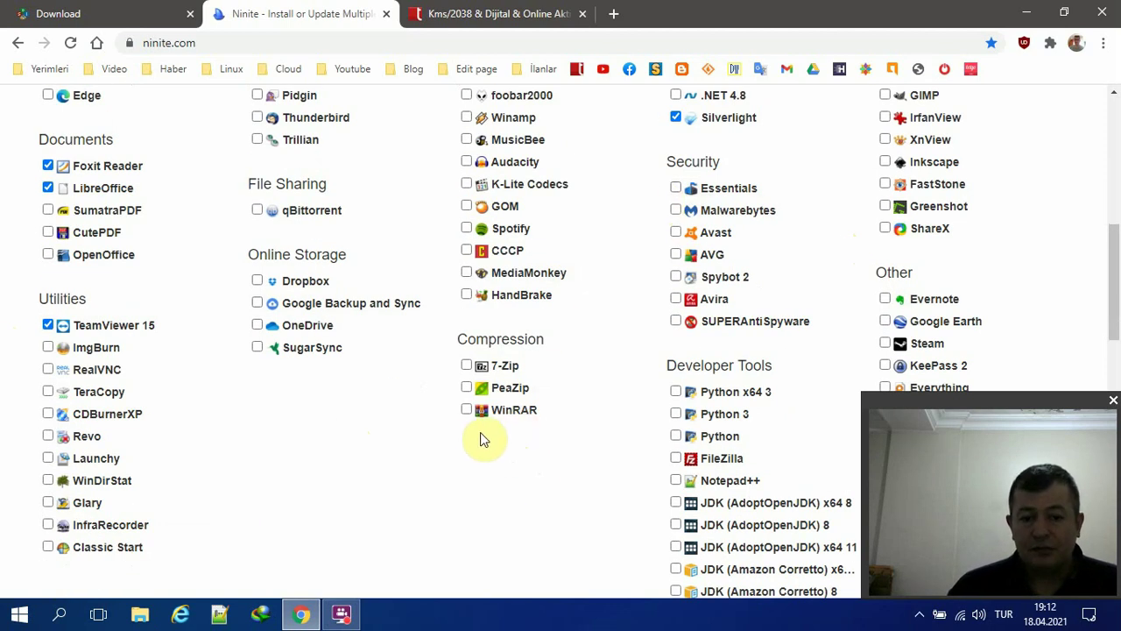
pyautogui.click(466, 410)
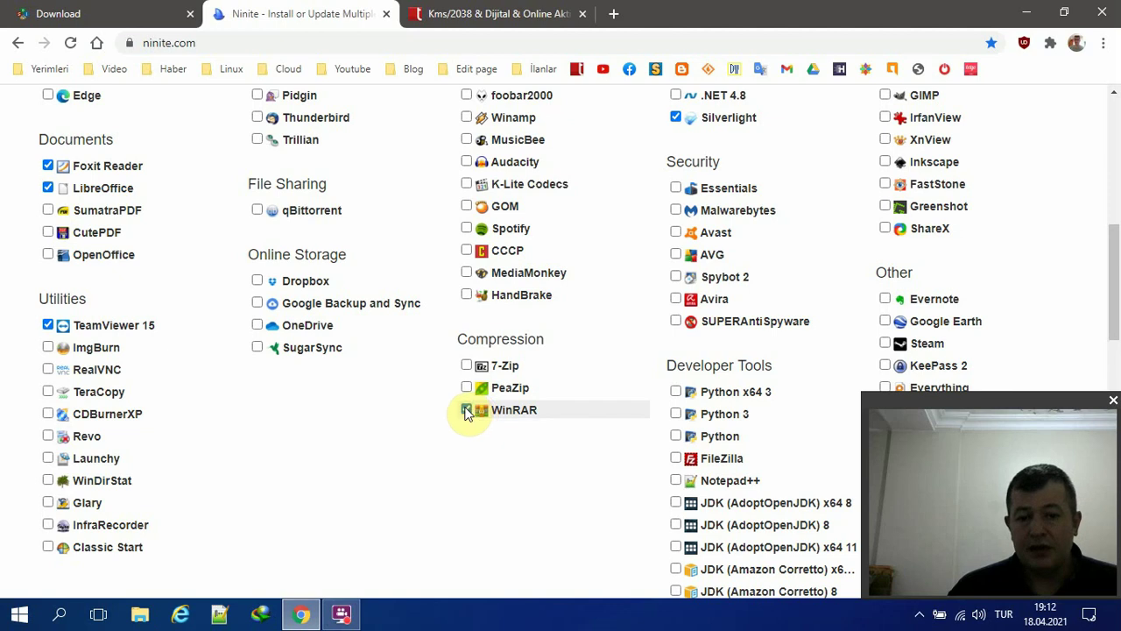
# - Request the custom Ninite installer for the selected apps
pyautogui.scroll(-2, 970, 340)
pyautogui.scroll(-3, 613, 332)
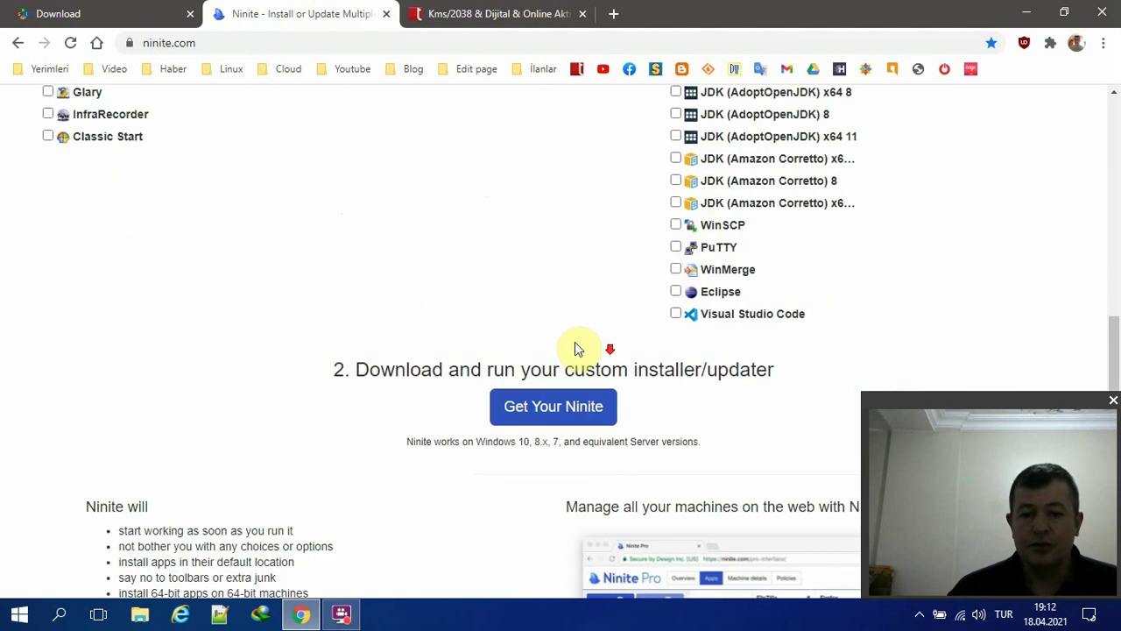
pyautogui.click(564, 418)
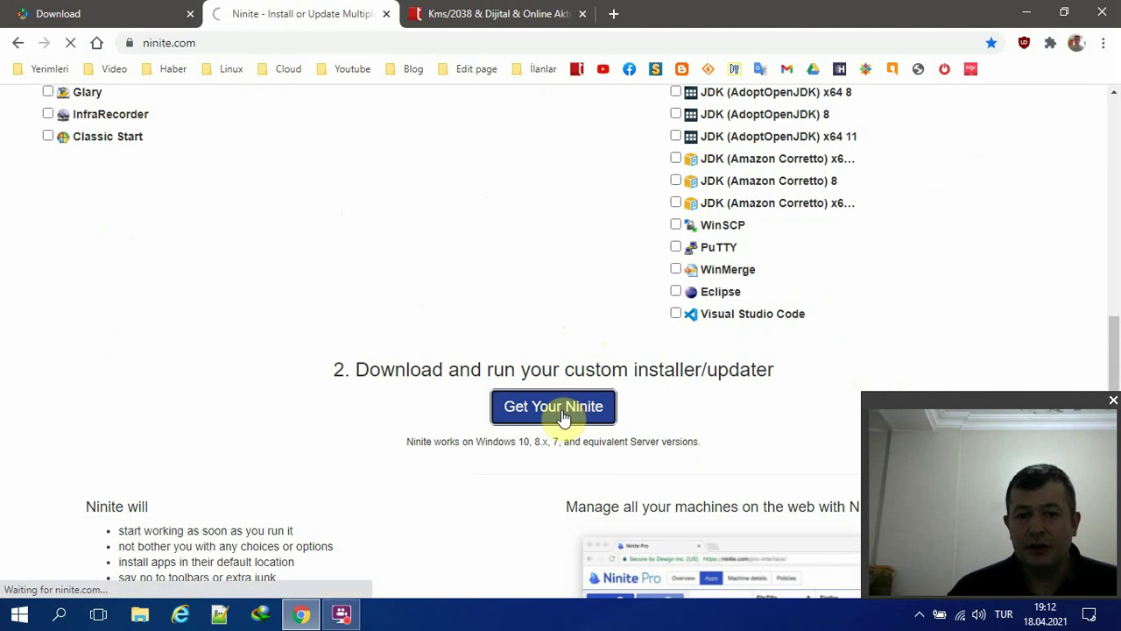
# - Download the custom Ninite installer and show it in its download folder with large thumbnails
pyautogui.scroll(-3, 435, 368)
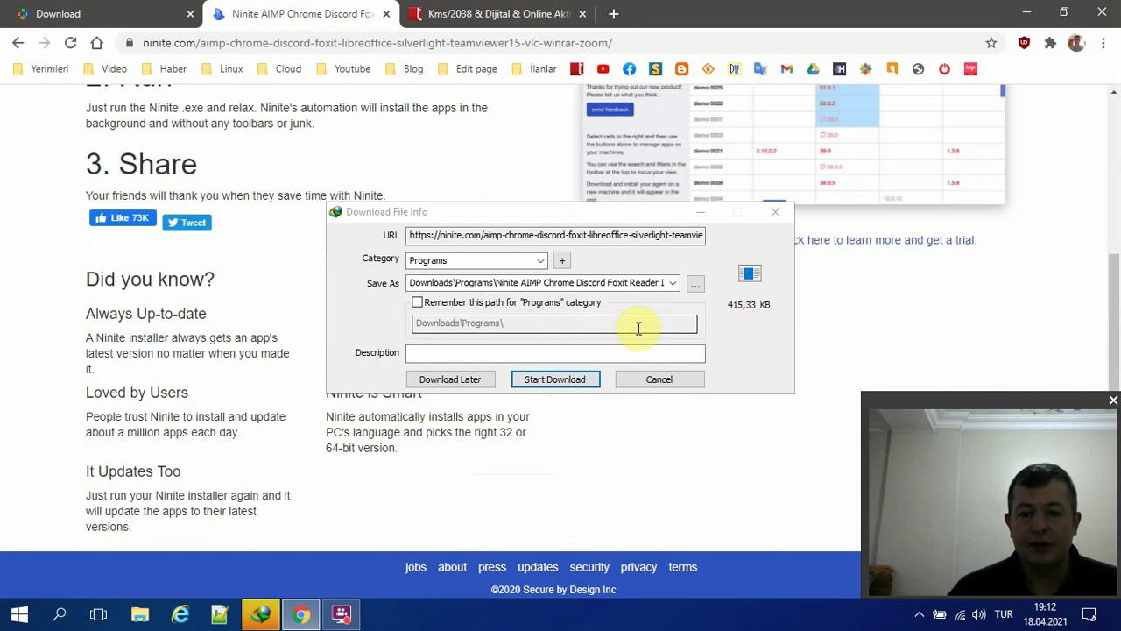
pyautogui.click(577, 383)
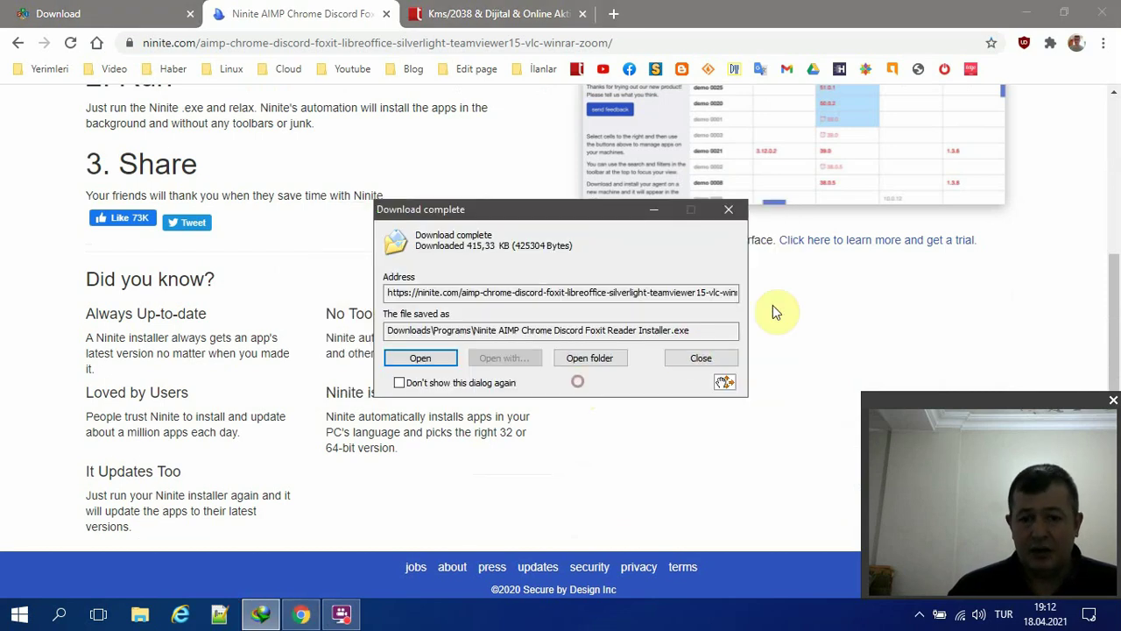
pyautogui.click(589, 358)
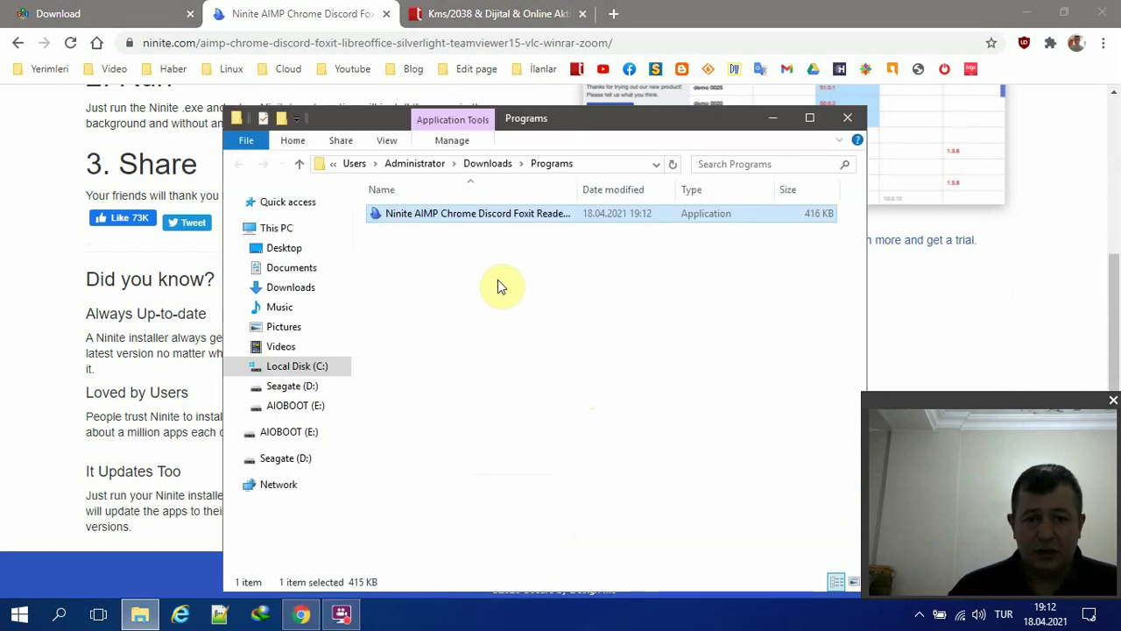
pyautogui.click(860, 580)
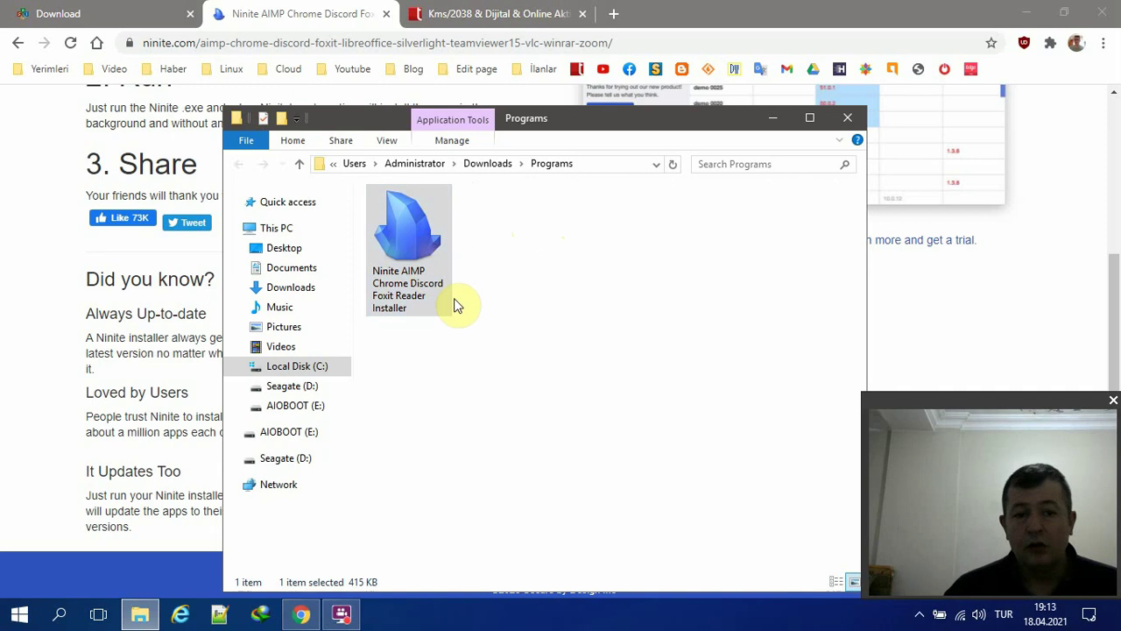
# - Return to the Ninite app list in Chrome and review the selected apps across the categories
pyautogui.click(13, 43)
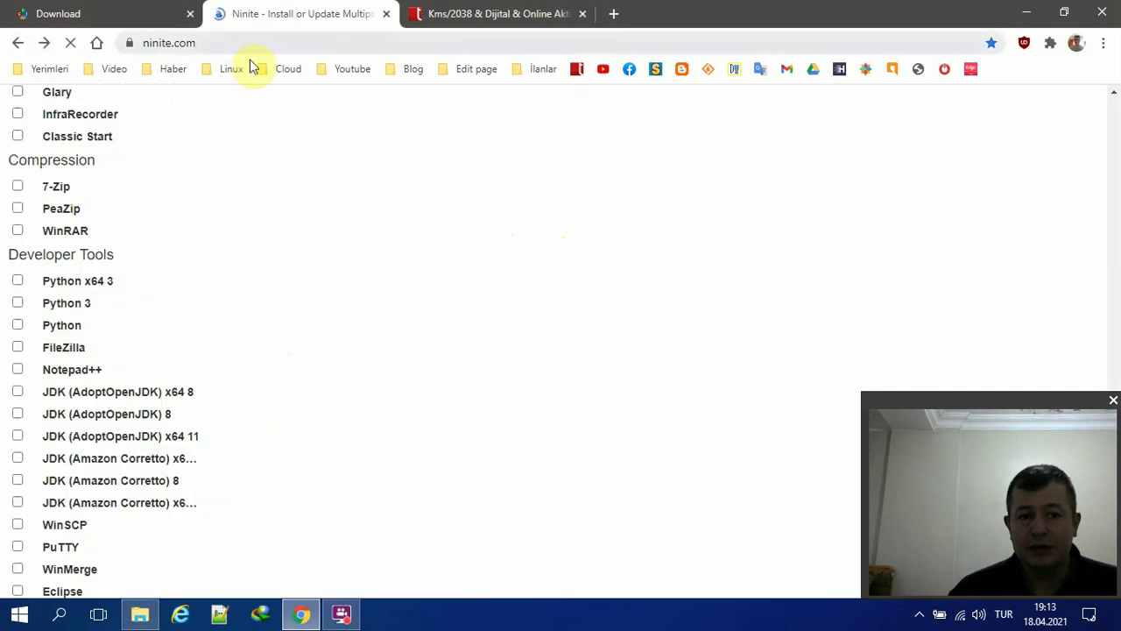
pyautogui.scroll(10, 401, 220)
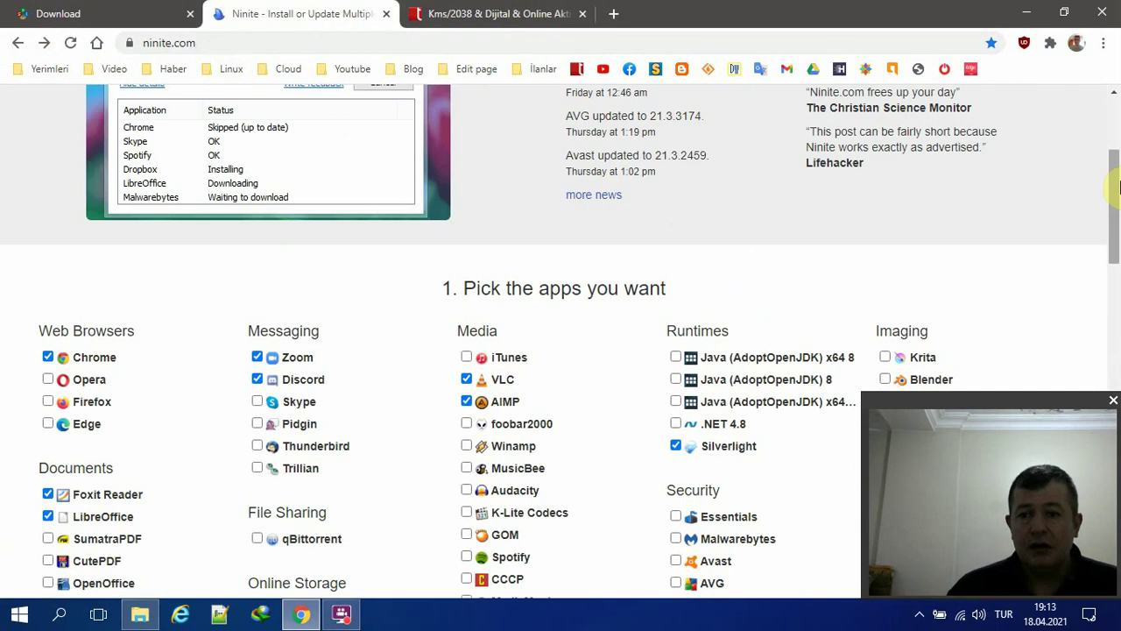
pyautogui.moveTo(1113, 187); pyautogui.dragTo(1118, 230)
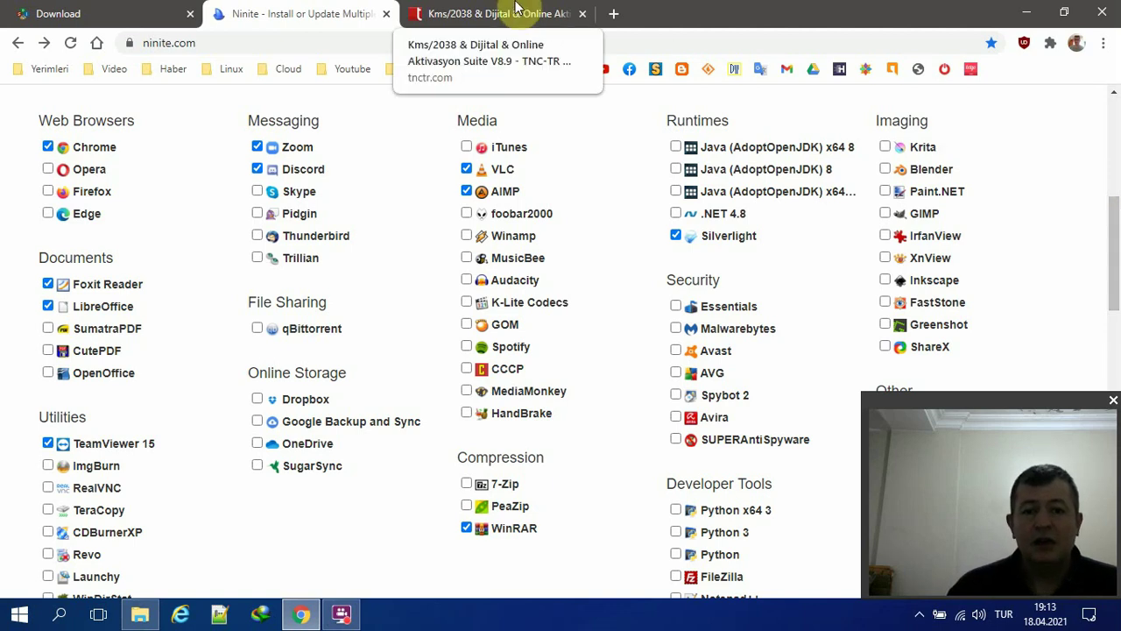
# - Permanently delete the downloaded Ninite installer from the Programs folder and close the folder window
pyautogui.click(1025, 14)
pyautogui.moveTo(517, 313); pyautogui.dragTo(426, 244)
pyautogui.hotkey('shift', 'Delete')
pyautogui.press('Return')
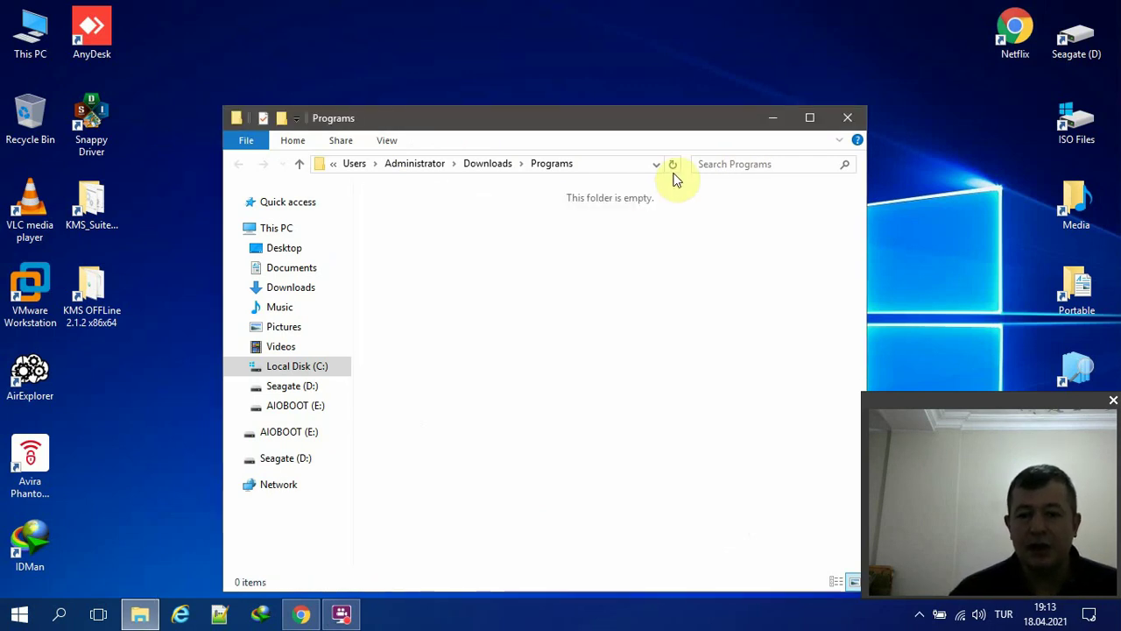
pyautogui.click(849, 118)
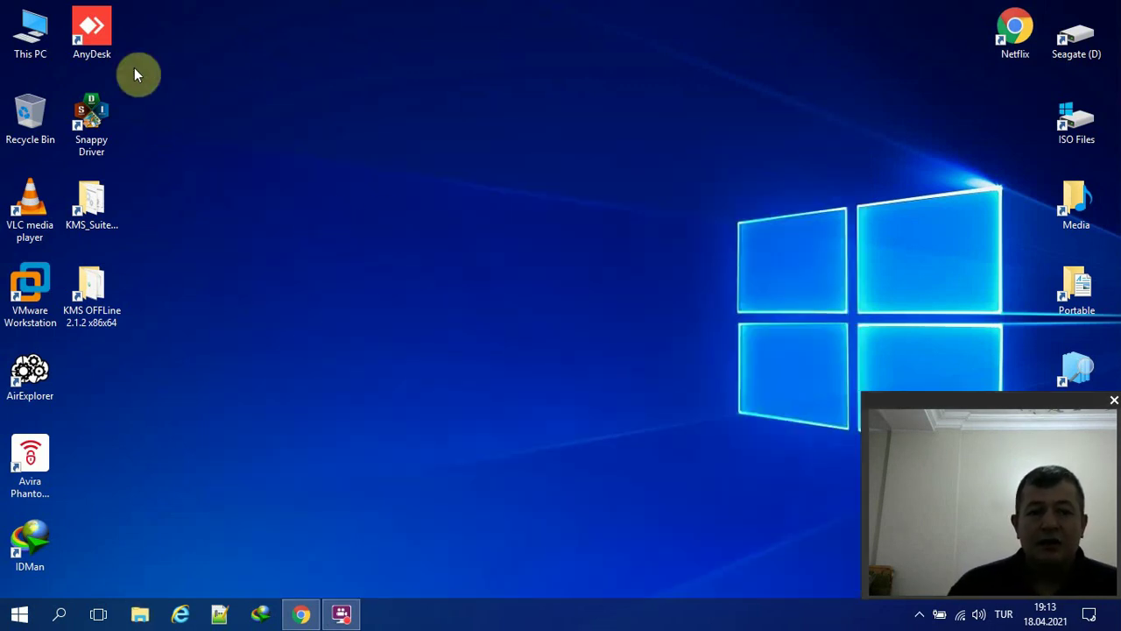
pyautogui.click(36, 42)
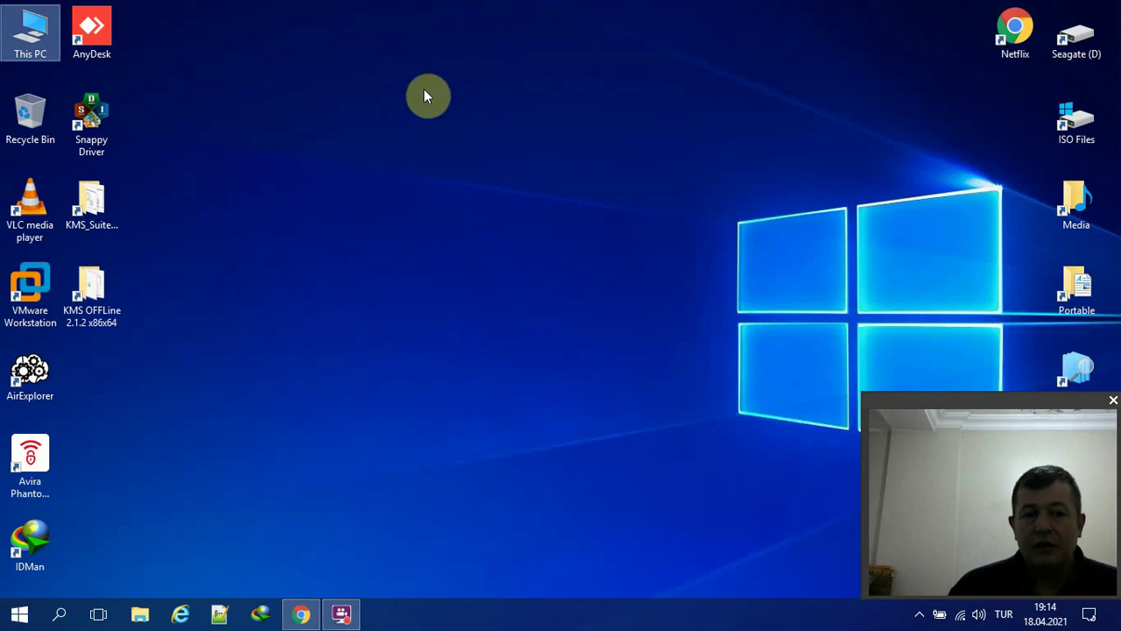
pyautogui.click(409, 273)
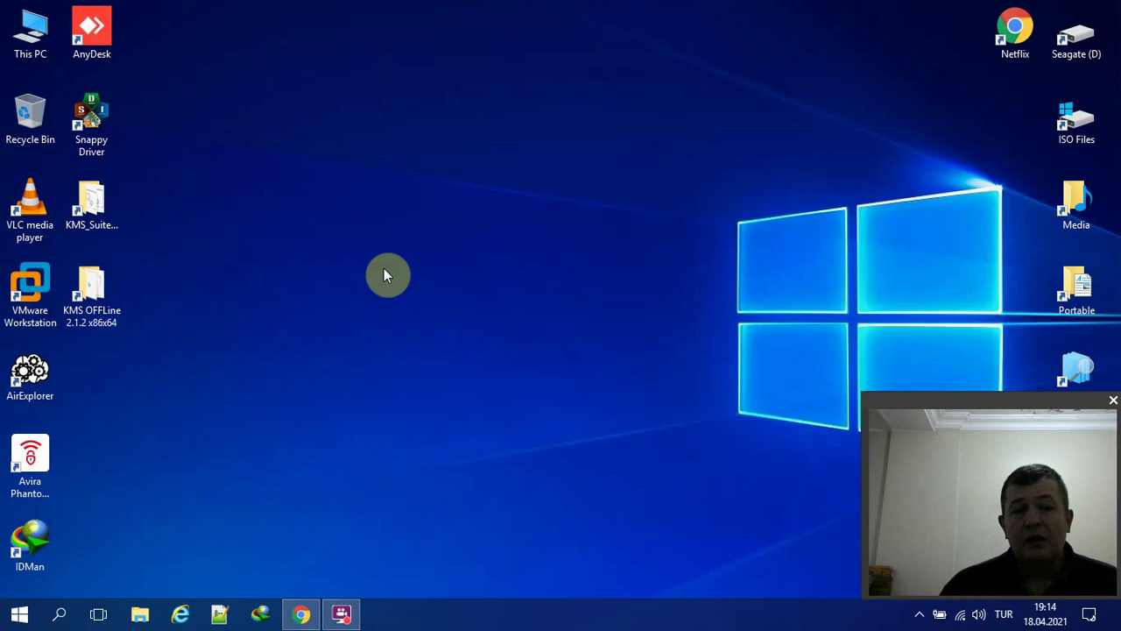
# - Examine the Kms/2038 & Dijital & Online Aktivasyon Suite V8.9 forum topic in Chrome for supported Windows and Office versions and activation methods
pyautogui.click(304, 613)
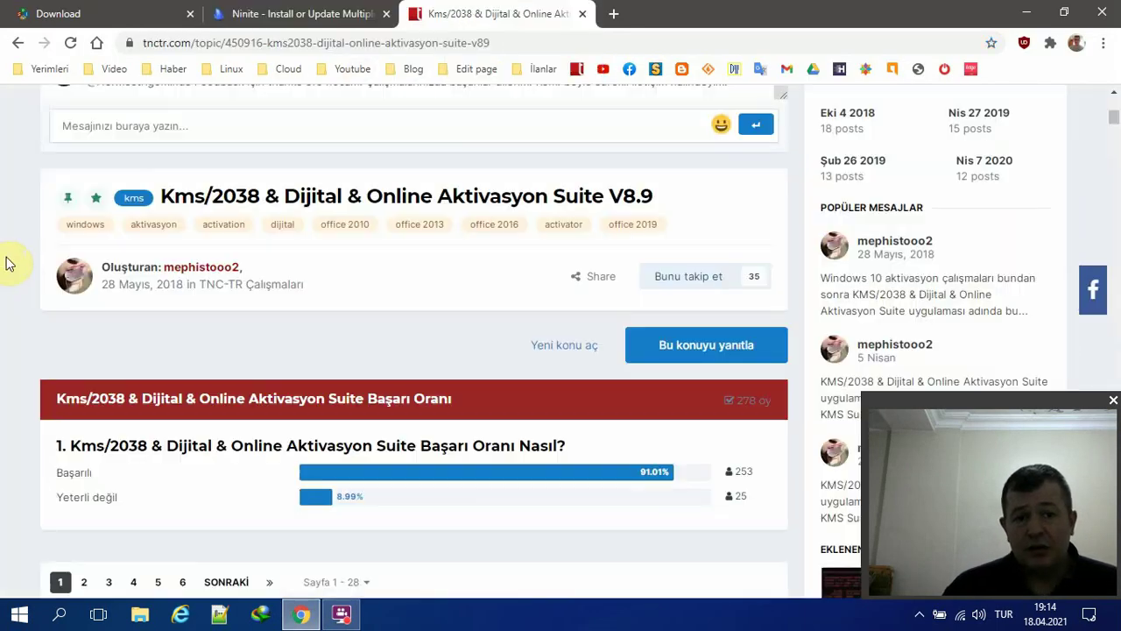
pyautogui.scroll(-4, 4, 261)
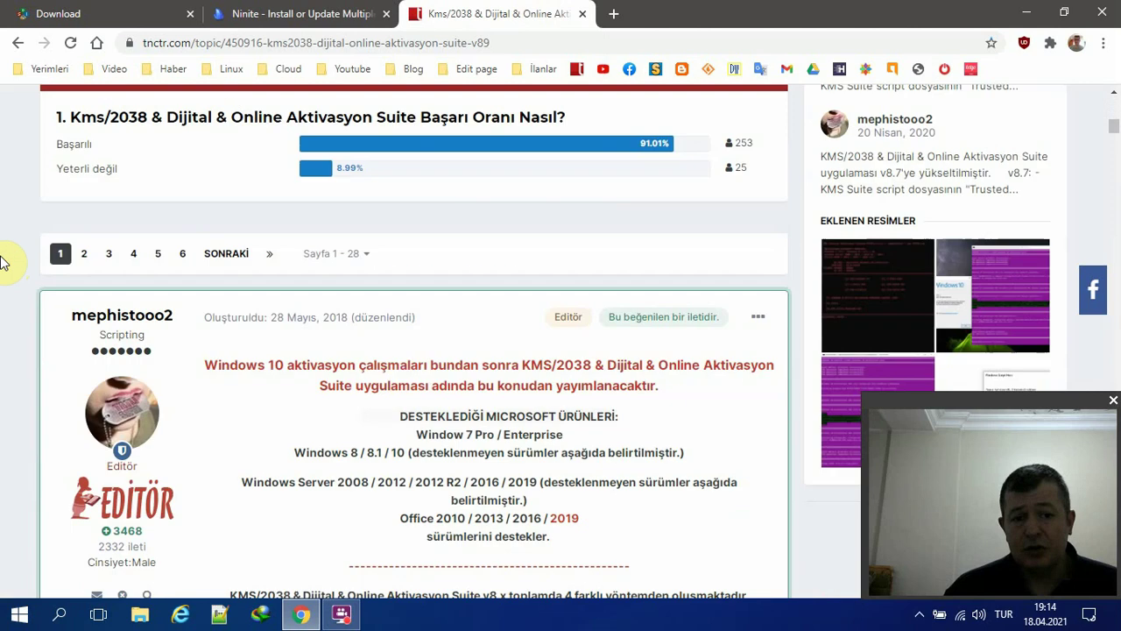
pyautogui.scroll(-1, 4, 261)
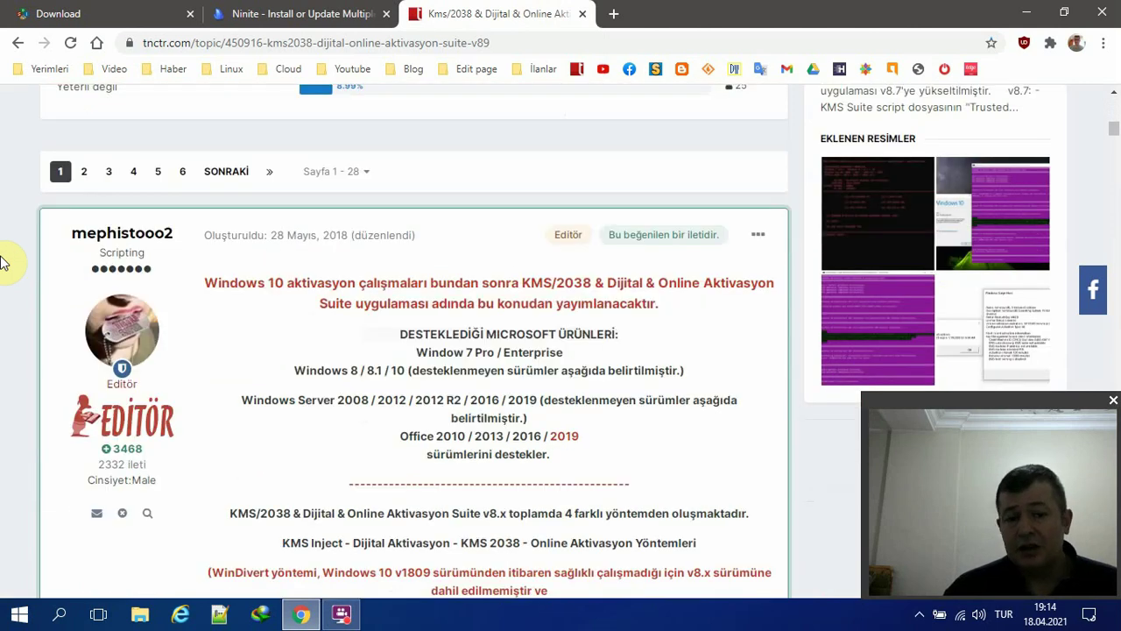
pyautogui.scroll(-1, 5, 261)
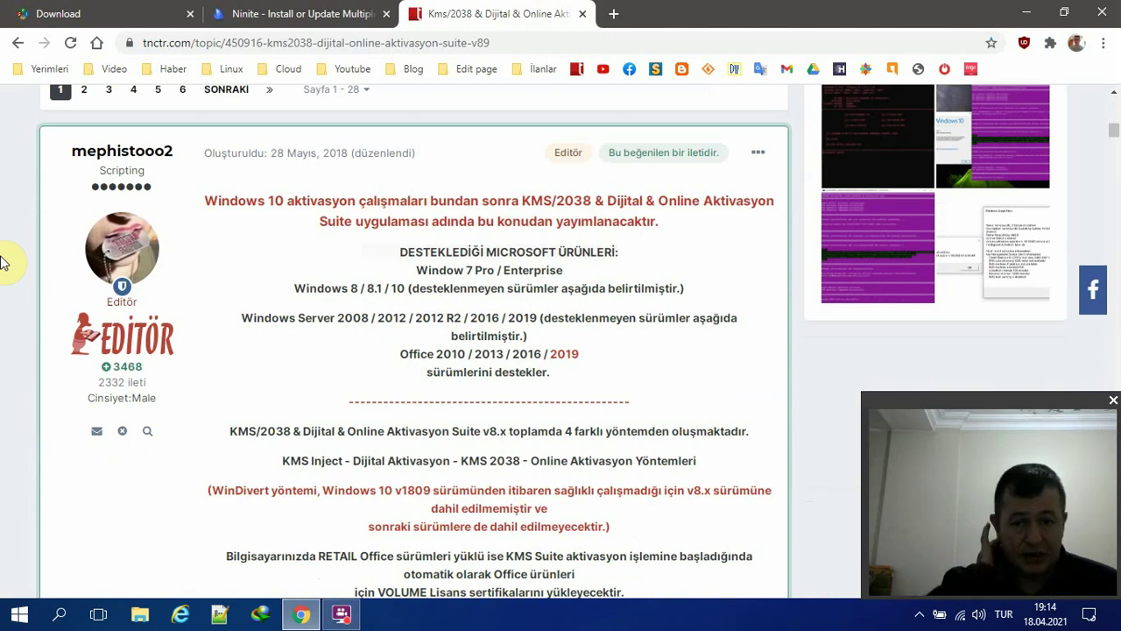
pyautogui.scroll(-2, 331, 340)
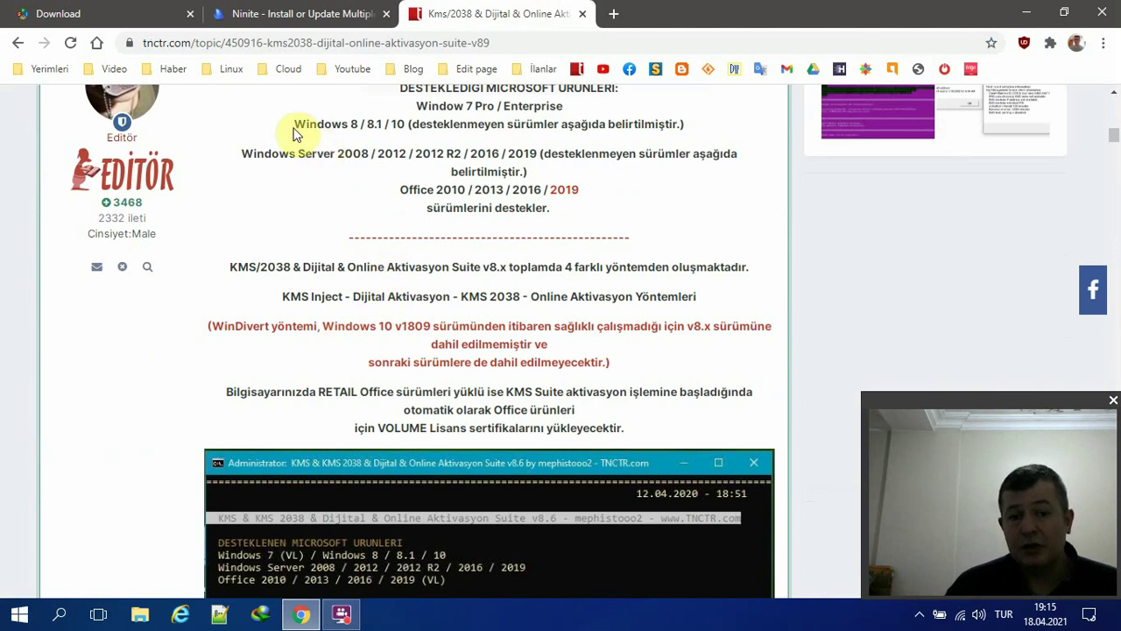
pyautogui.moveTo(293, 123); pyautogui.dragTo(399, 124)
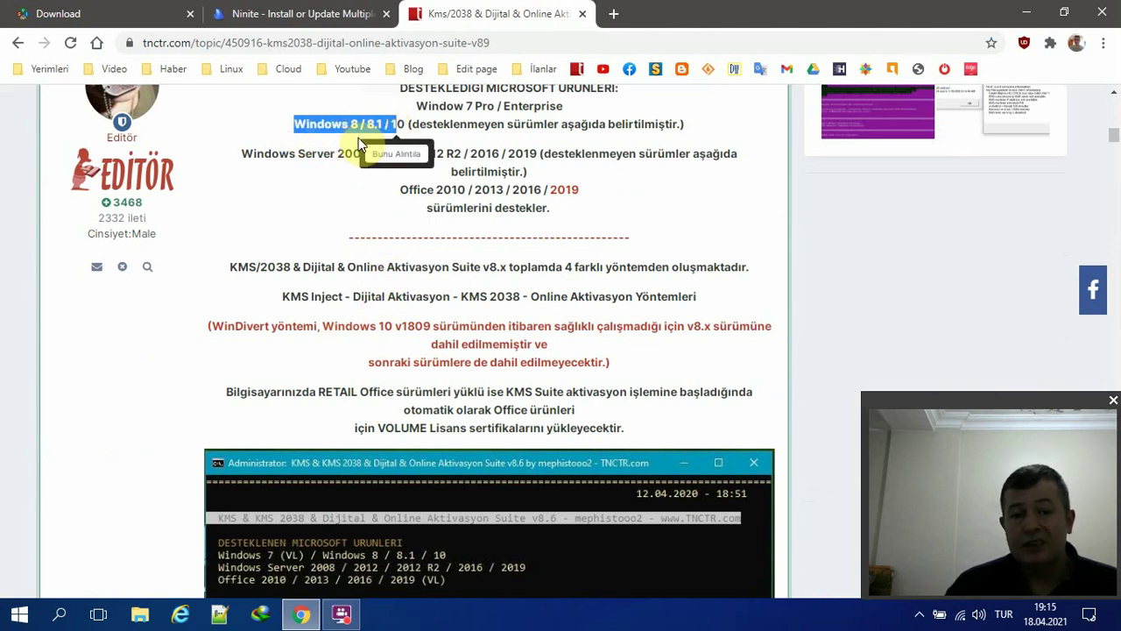
pyautogui.click(348, 182)
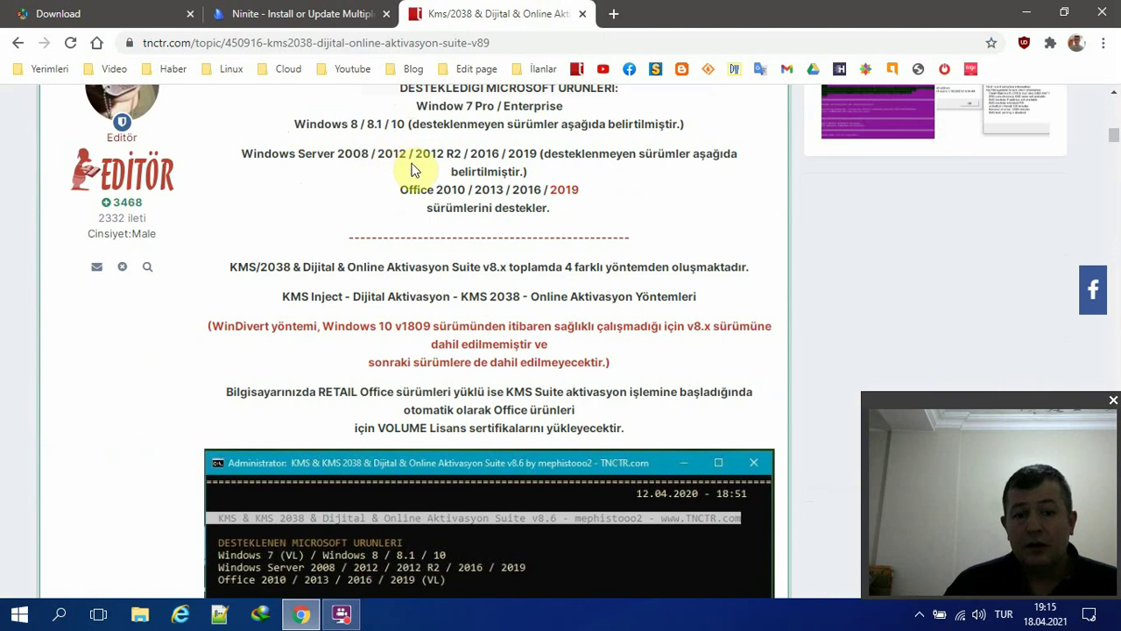
pyautogui.moveTo(254, 155); pyautogui.dragTo(555, 157)
pyautogui.moveTo(407, 191); pyautogui.dragTo(599, 200)
pyautogui.scroll(-3, 513, 262)
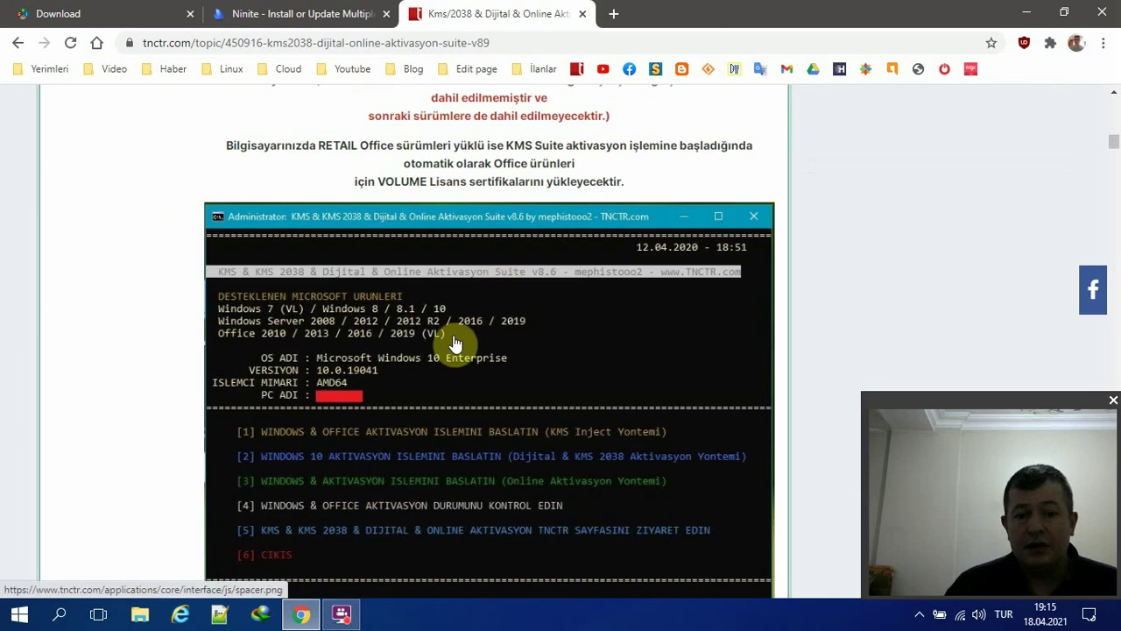
# - Run KMS_Suite.v8.7.EN from the KMS_Suite_v8.7 desktop folder and place its console window clear on the desktop
pyautogui.click(1027, 12)
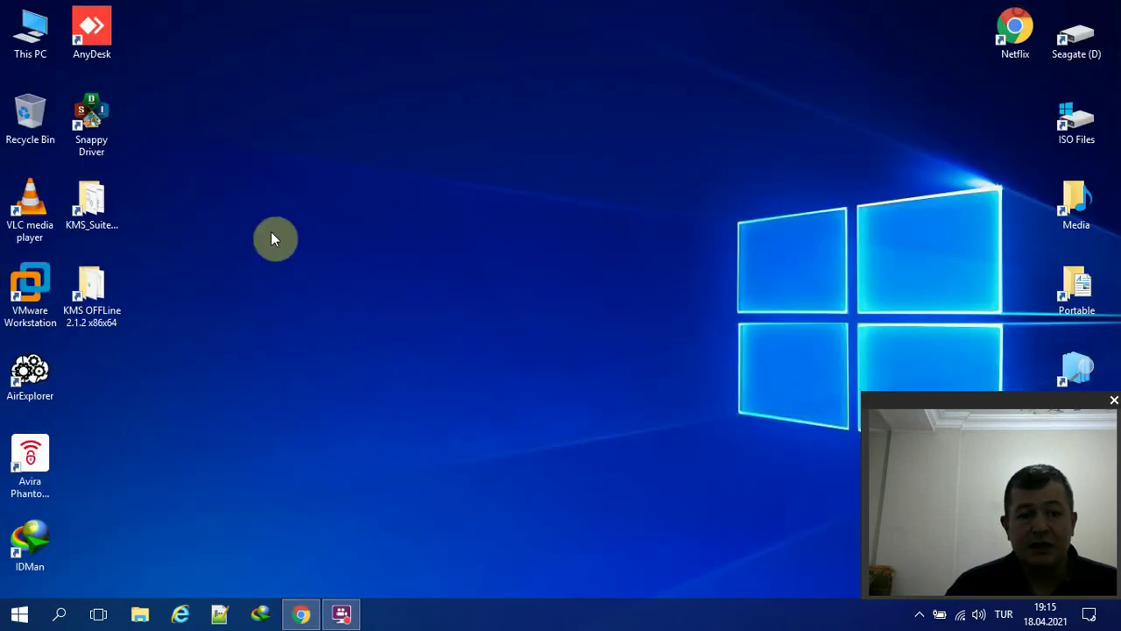
pyautogui.doubleClick(105, 216)
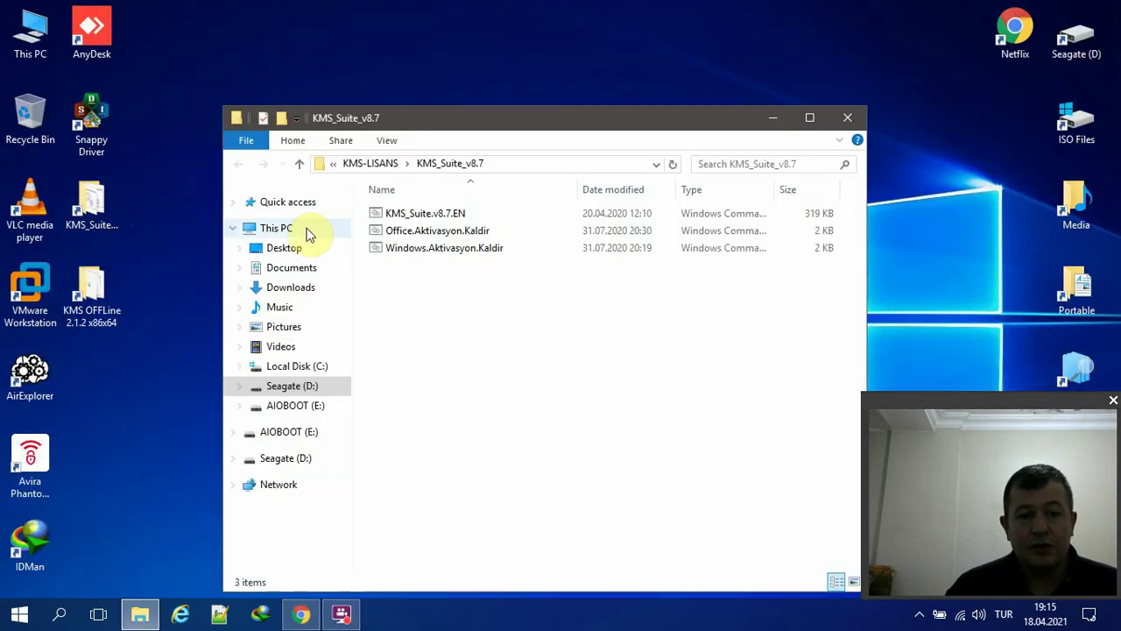
pyautogui.doubleClick(404, 217)
pyautogui.click(763, 115)
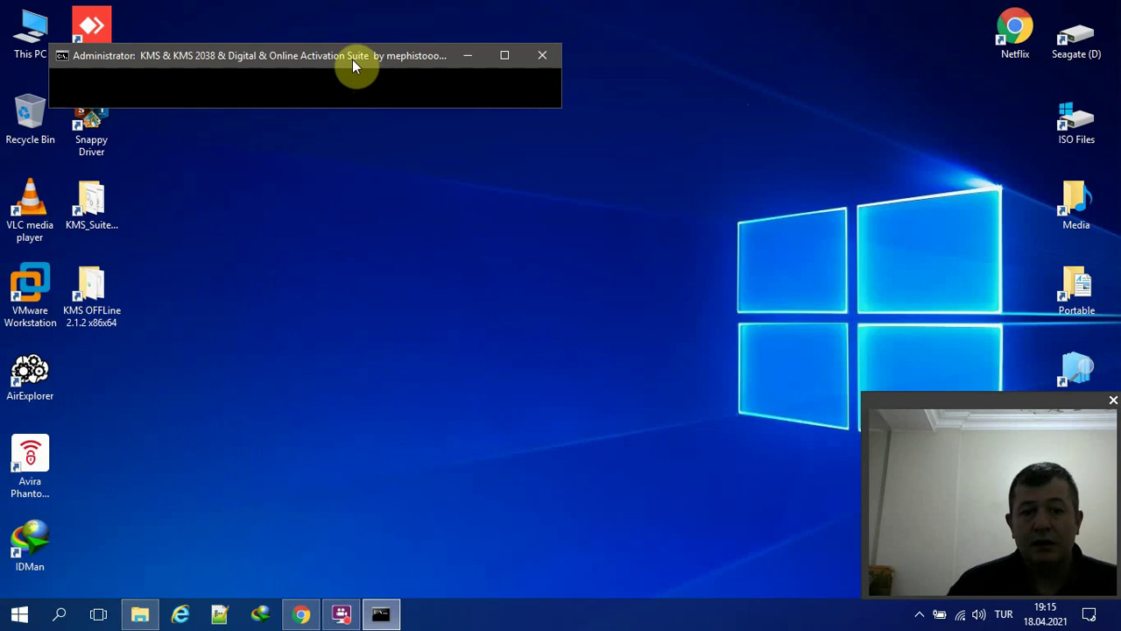
pyautogui.moveTo(352, 59); pyautogui.dragTo(546, 28)
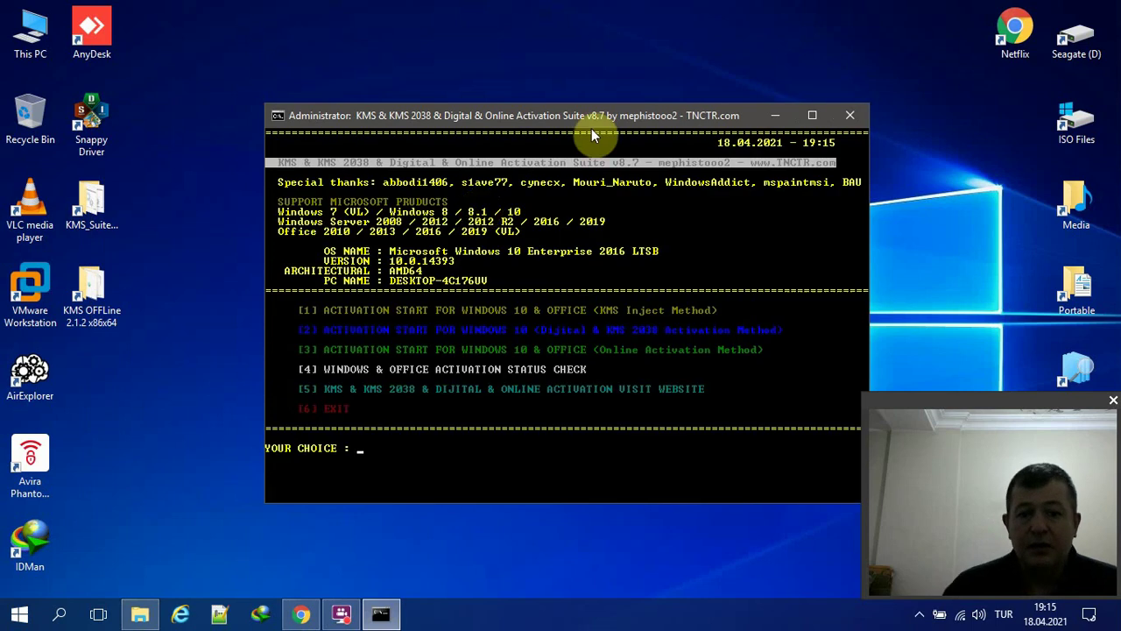
pyautogui.moveTo(596, 124); pyautogui.dragTo(531, 57)
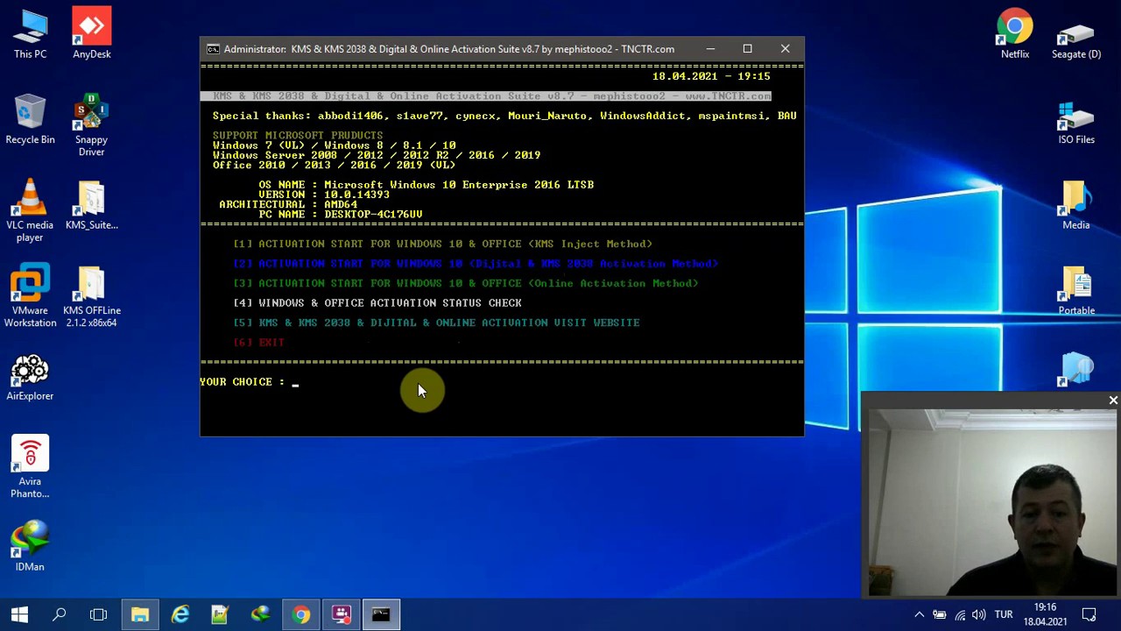
# - Check the Windows and Office activation status with option 4, dismiss the report and close the activation suite
pyautogui.write('4')
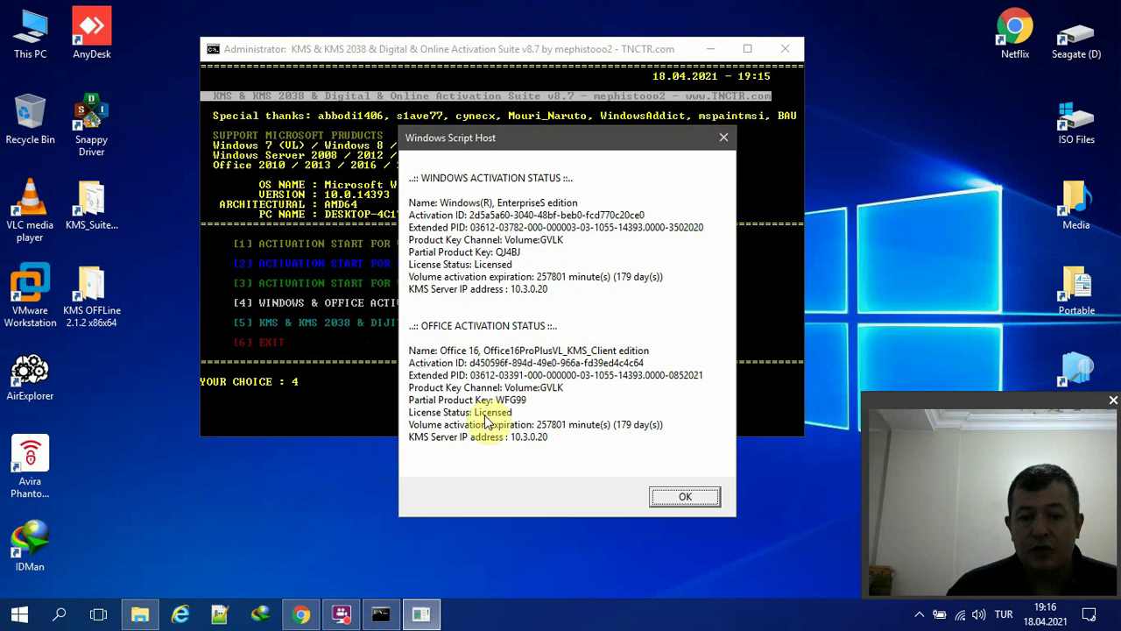
pyautogui.click(688, 498)
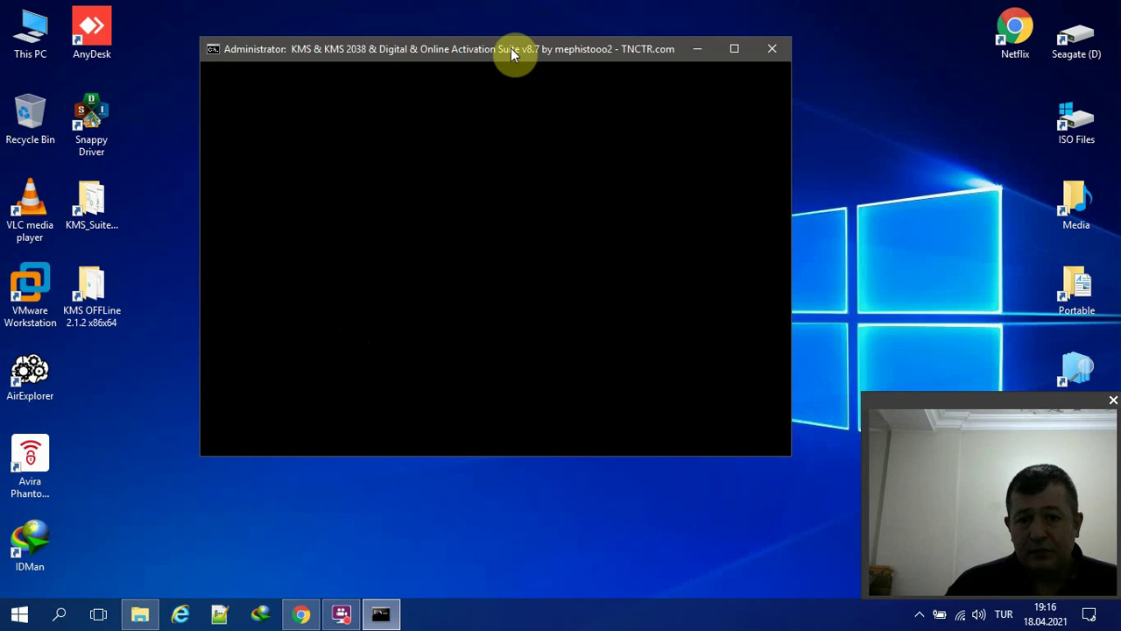
pyautogui.moveTo(512, 55); pyautogui.dragTo(513, 23)
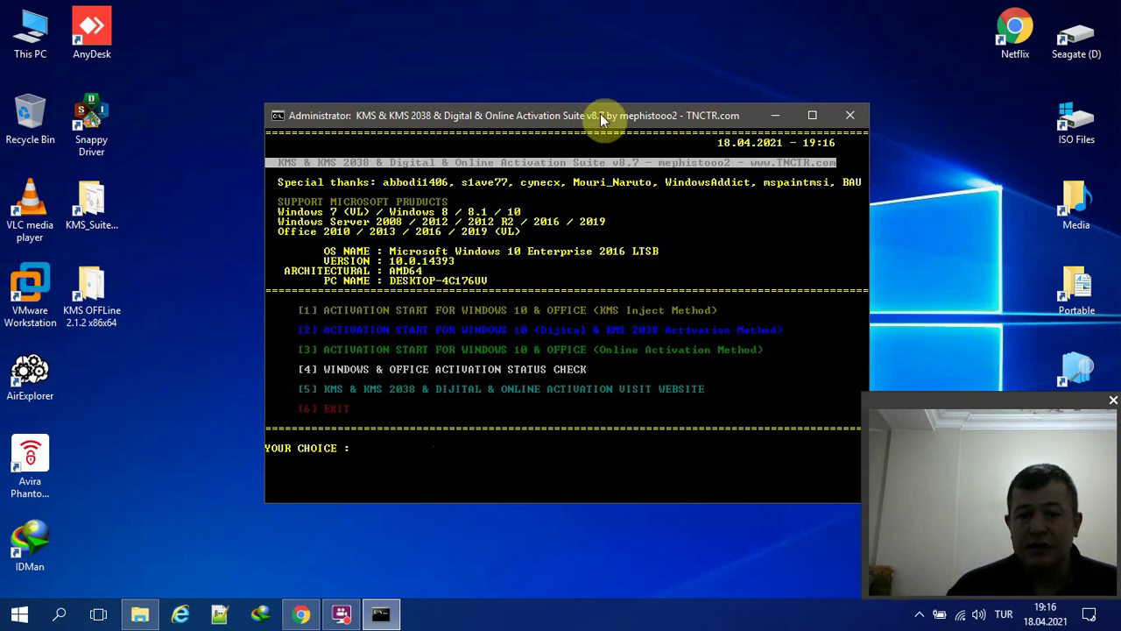
pyautogui.moveTo(600, 113); pyautogui.dragTo(577, 68)
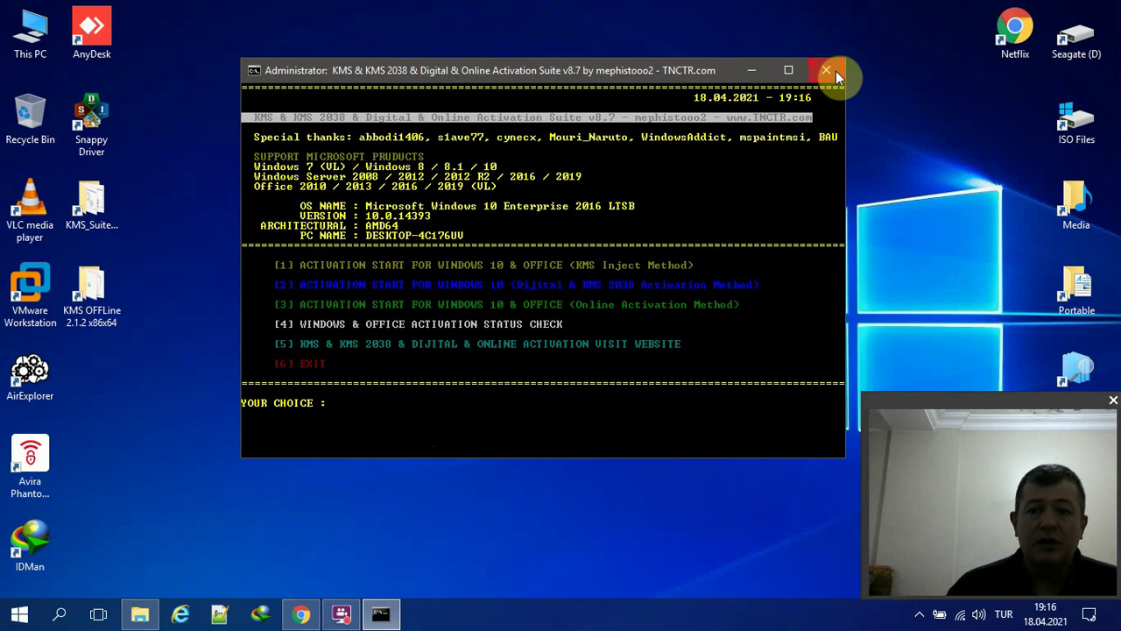
pyautogui.click(826, 70)
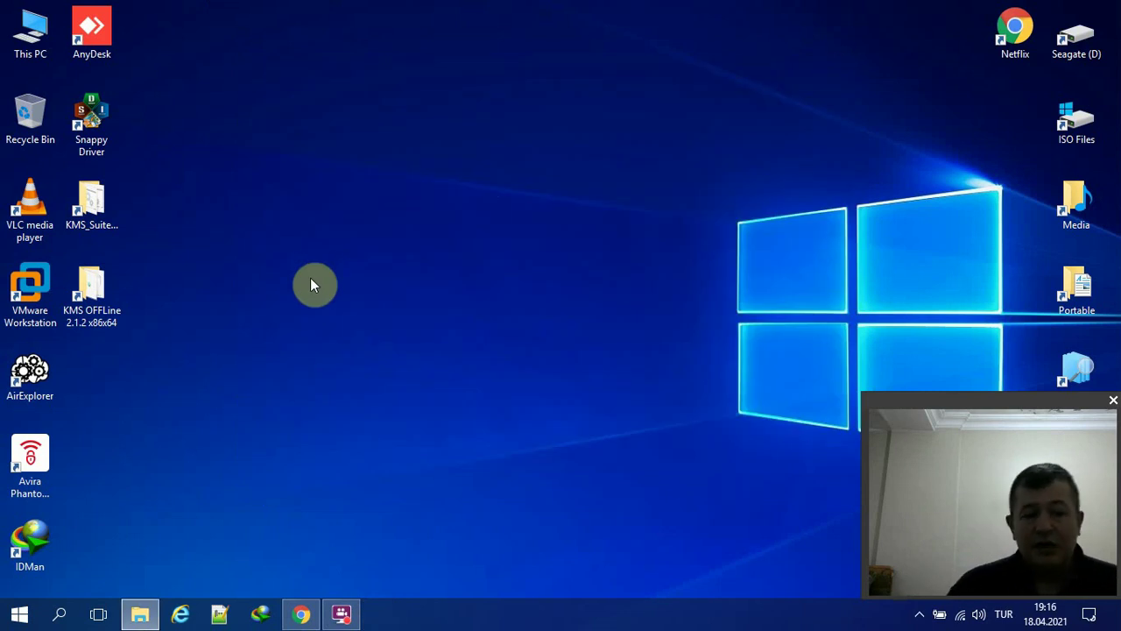
# - Launch KMSoffline_x64 from the KMS OFFLine 2.1.2 x86x64 desktop folder and move its window higher on the desktop
pyautogui.doubleClick(107, 294)
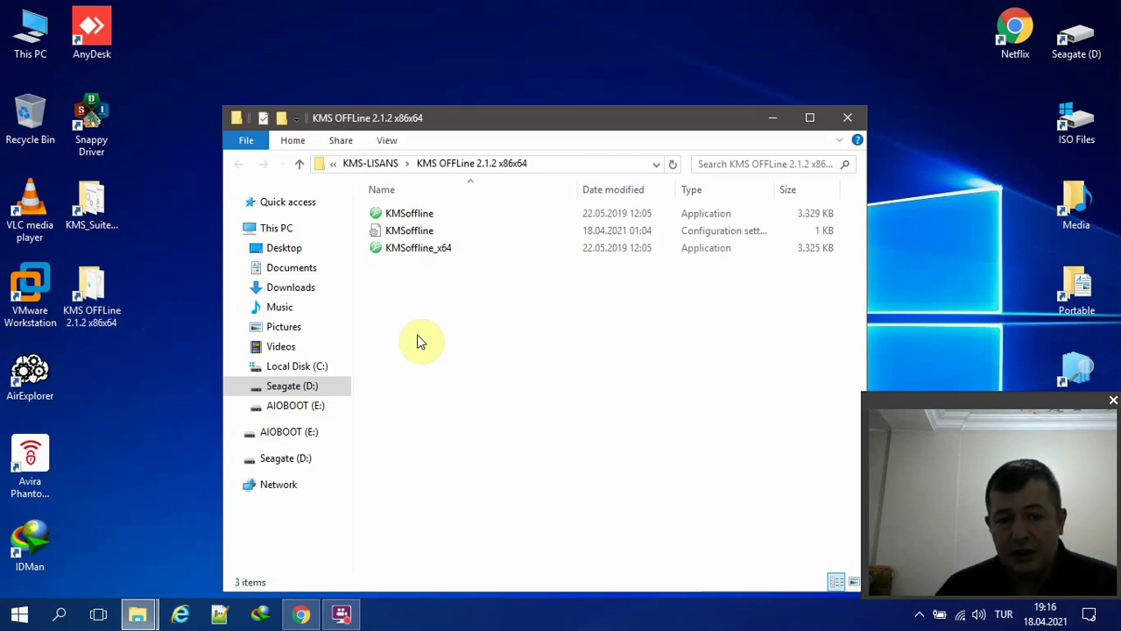
pyautogui.click(416, 254)
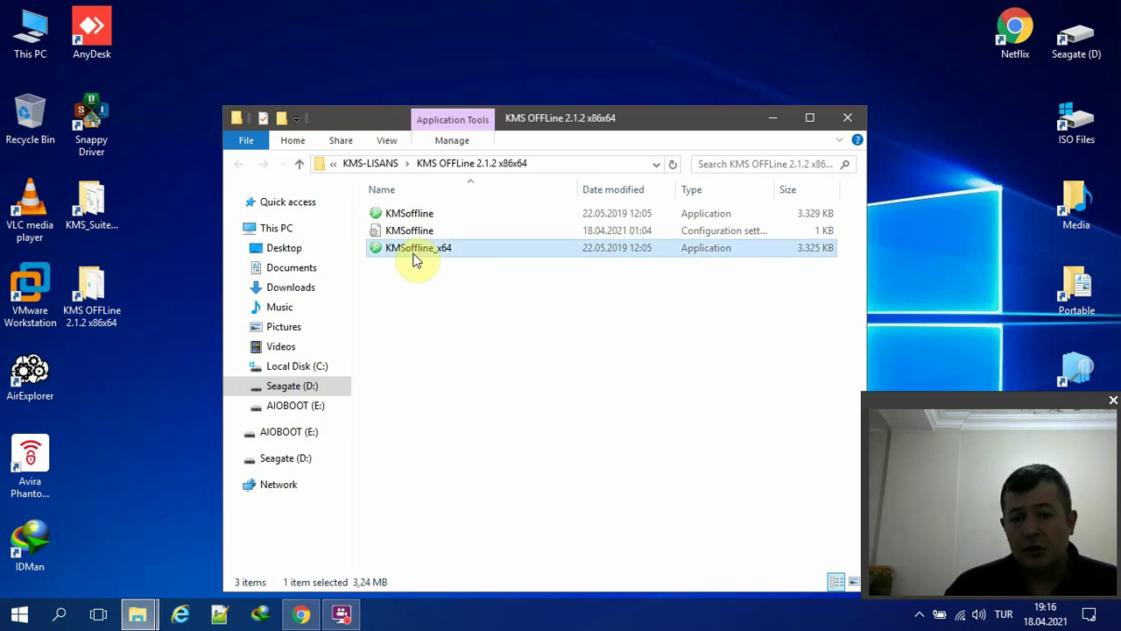
pyautogui.click(92, 209)
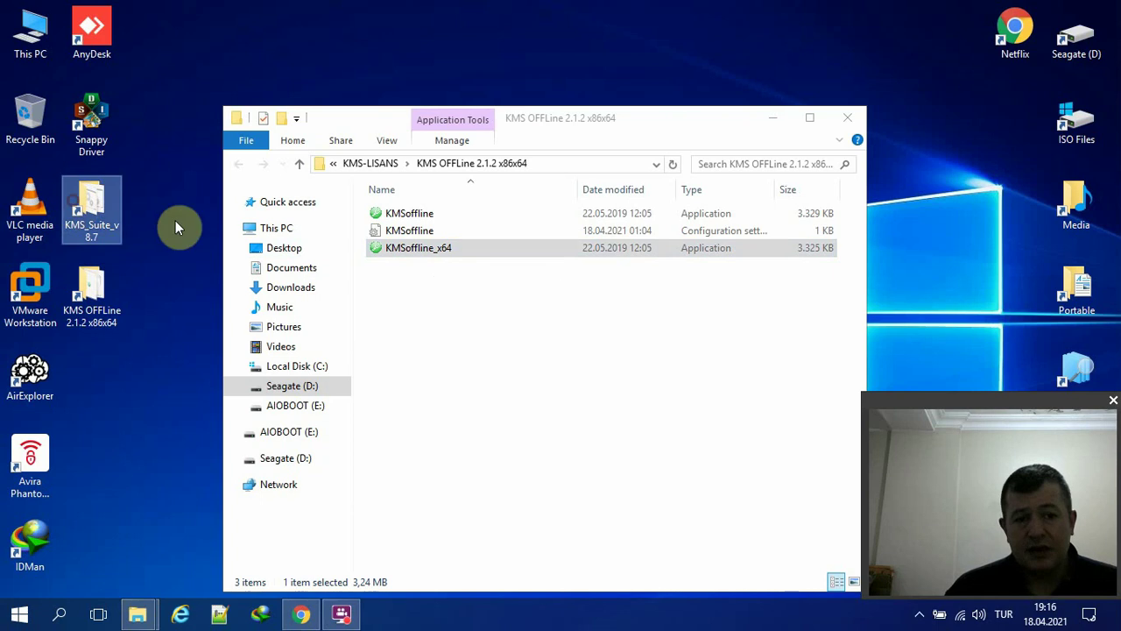
pyautogui.click(395, 253)
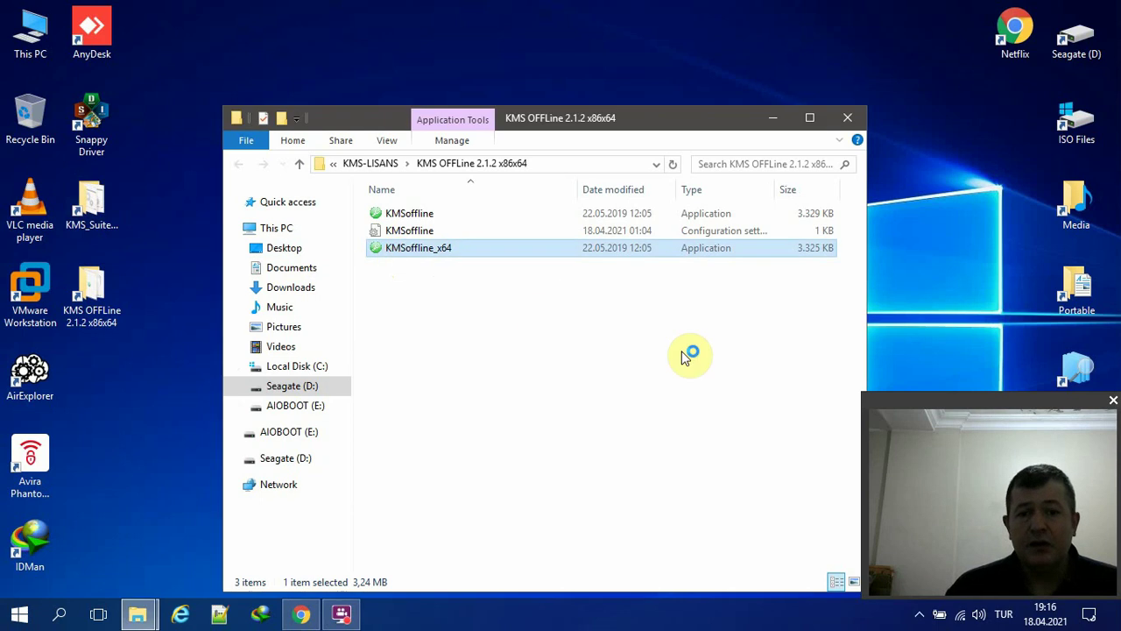
pyautogui.click(773, 123)
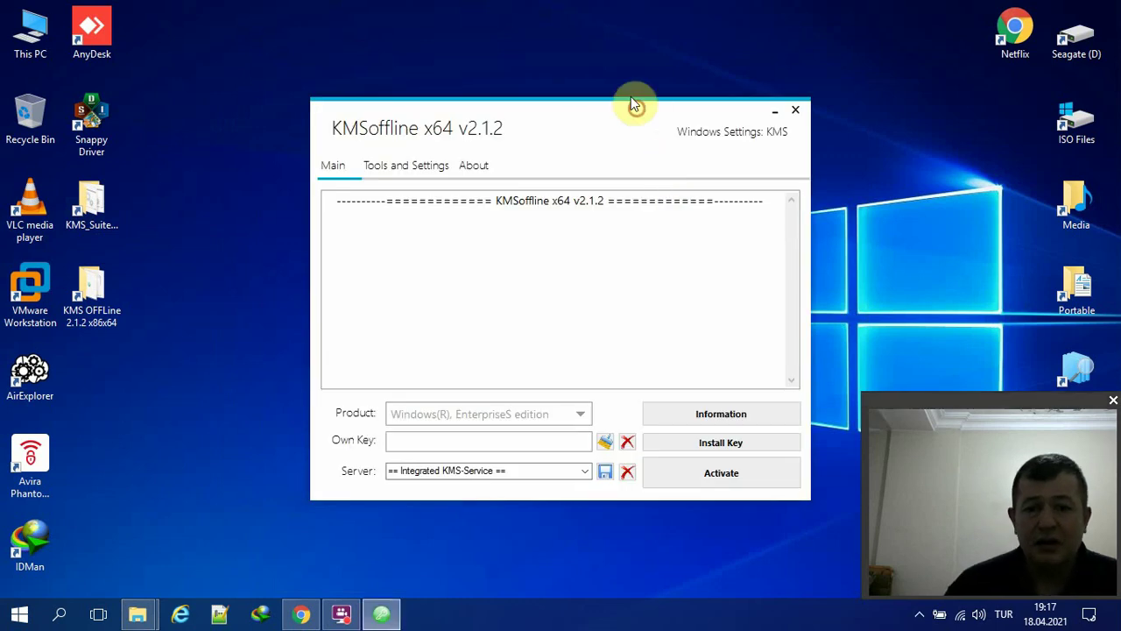
pyautogui.moveTo(638, 105); pyautogui.dragTo(616, 28)
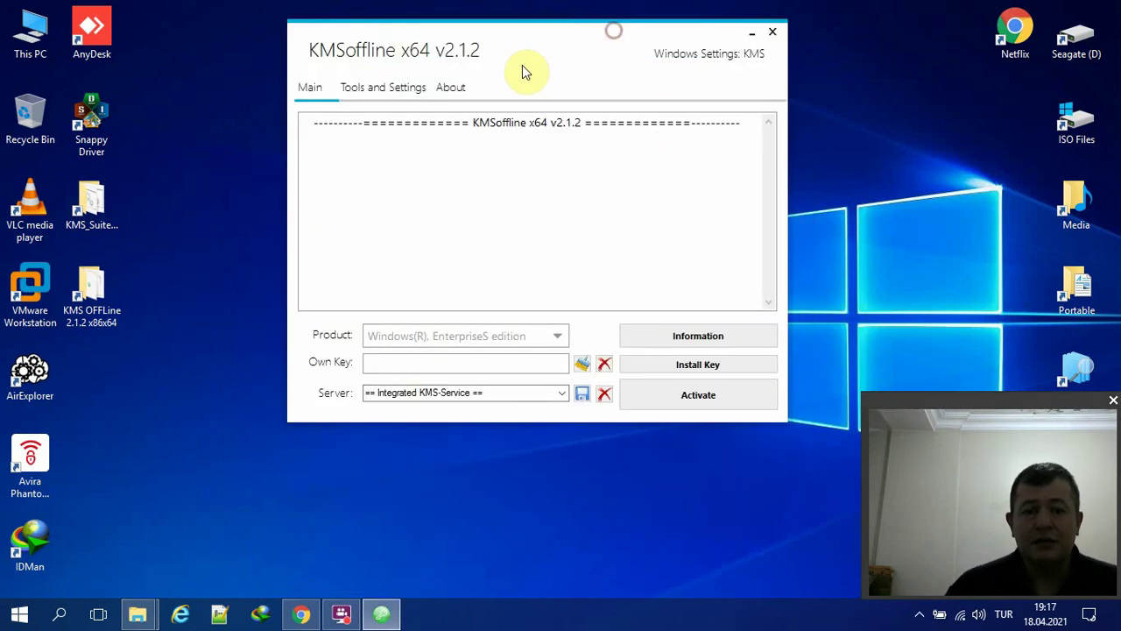
# - Switch the Windows activation mode through HWID Activation and KMS38 Activation, finishing on KMS Activation
pyautogui.click(391, 89)
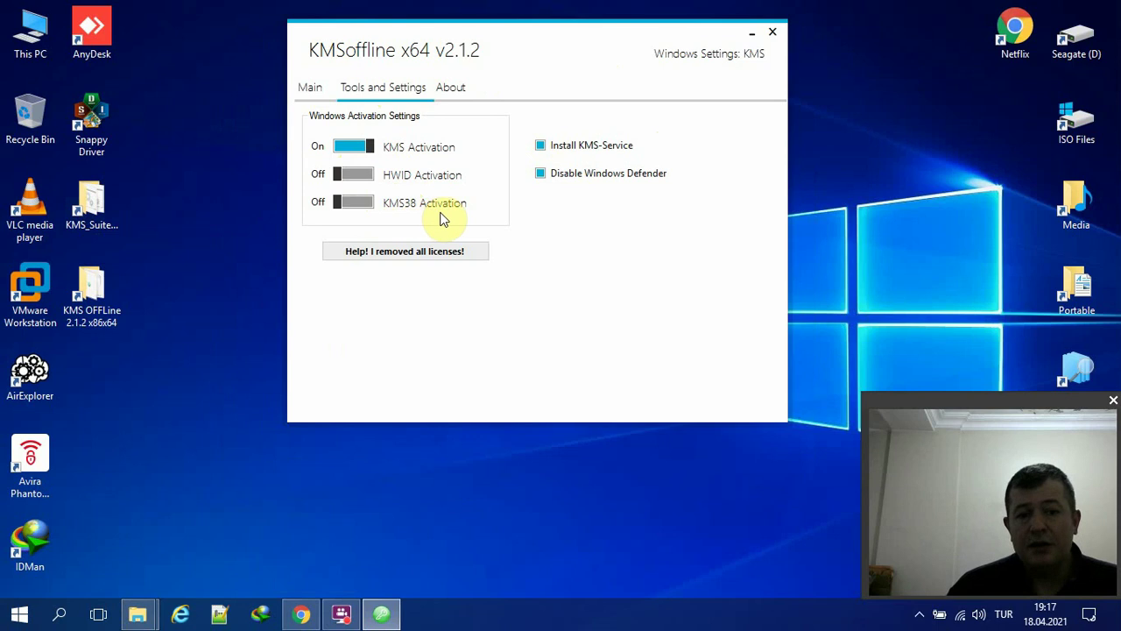
pyautogui.click(350, 174)
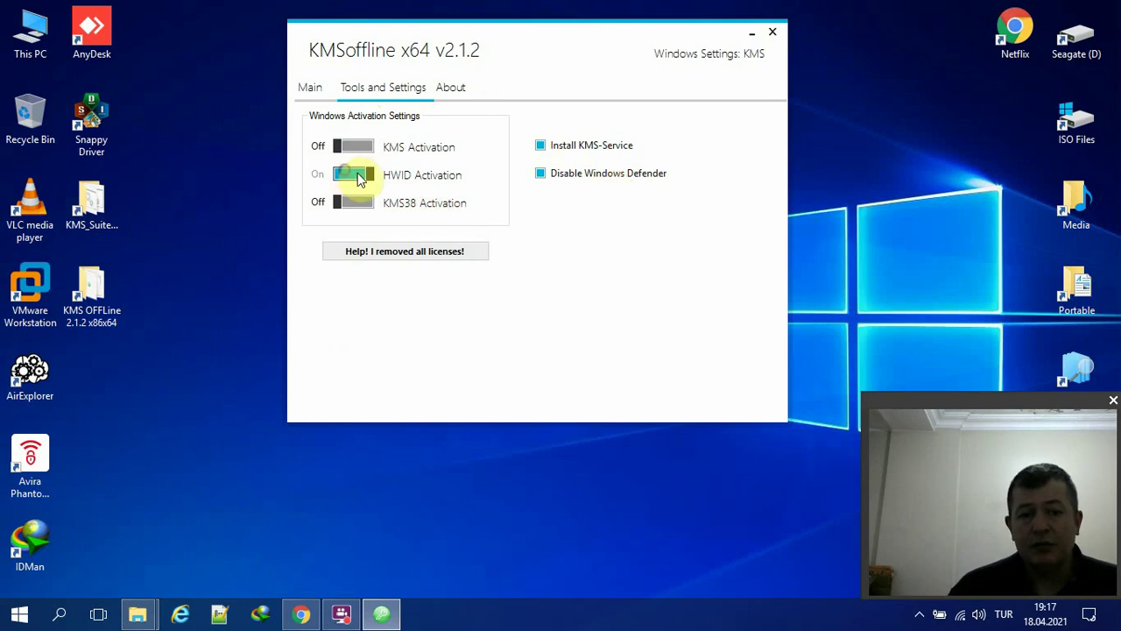
pyautogui.click(355, 202)
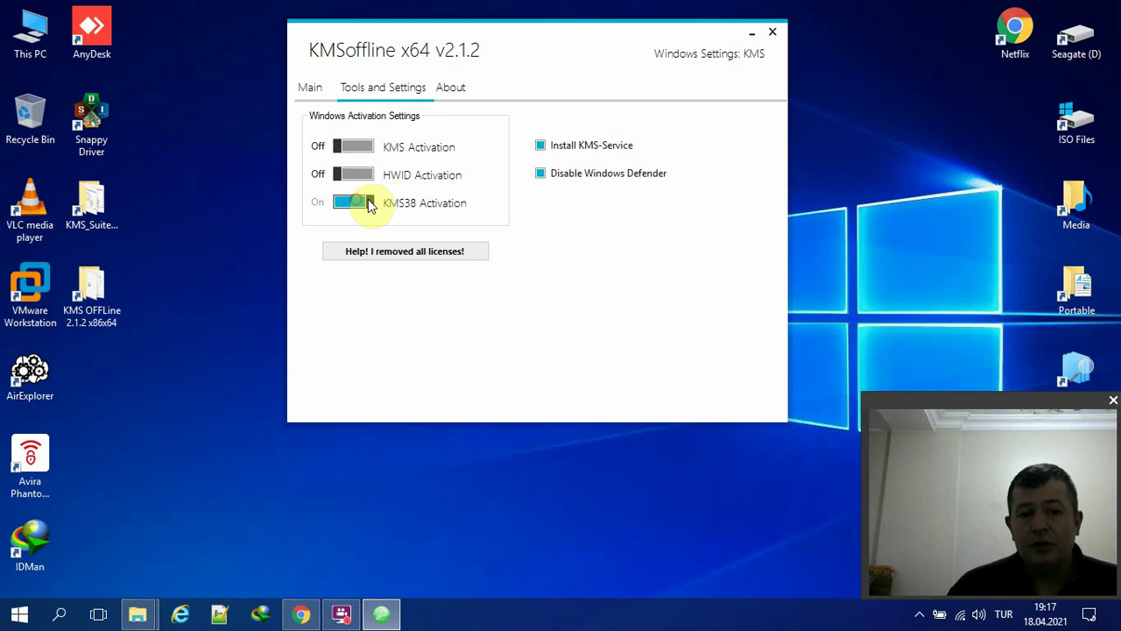
pyautogui.click(362, 175)
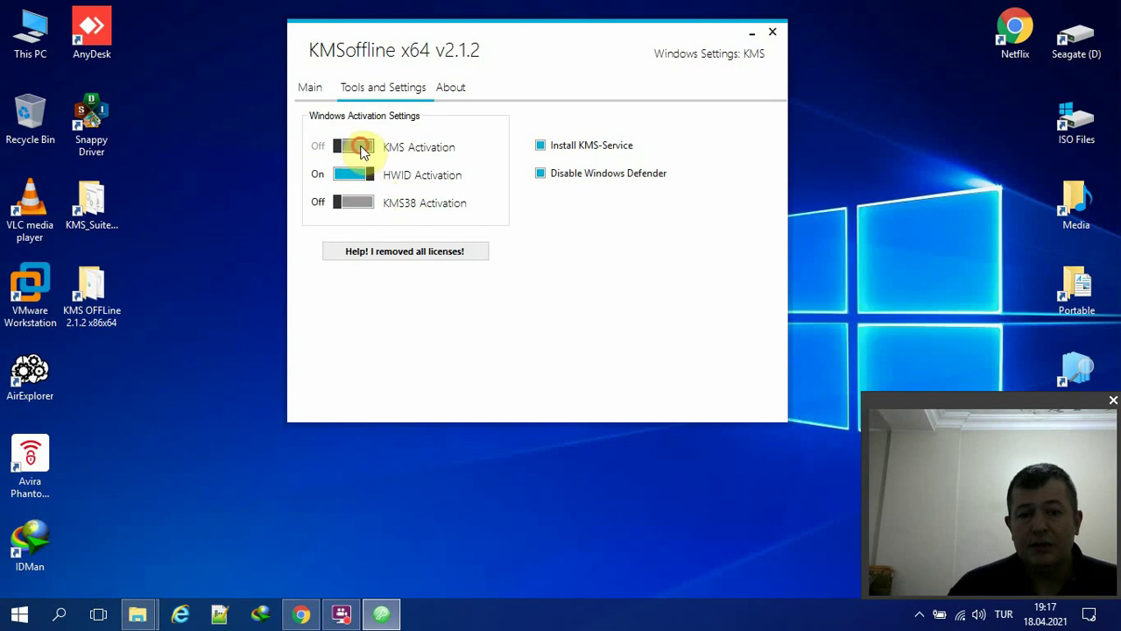
pyautogui.click(358, 146)
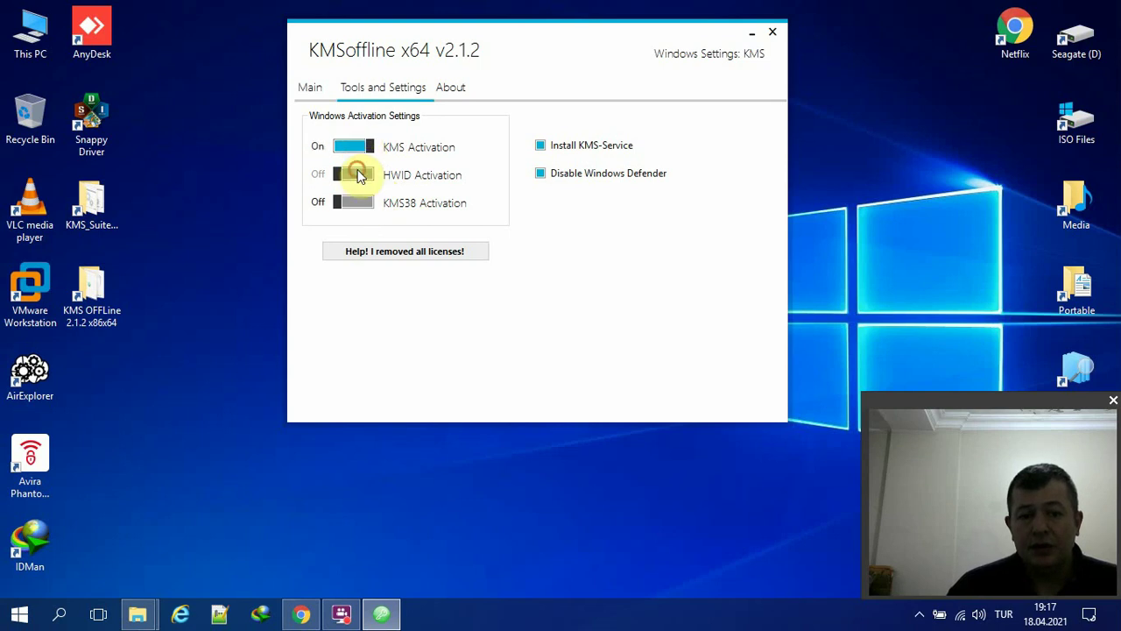
pyautogui.click(358, 175)
pyautogui.click(356, 201)
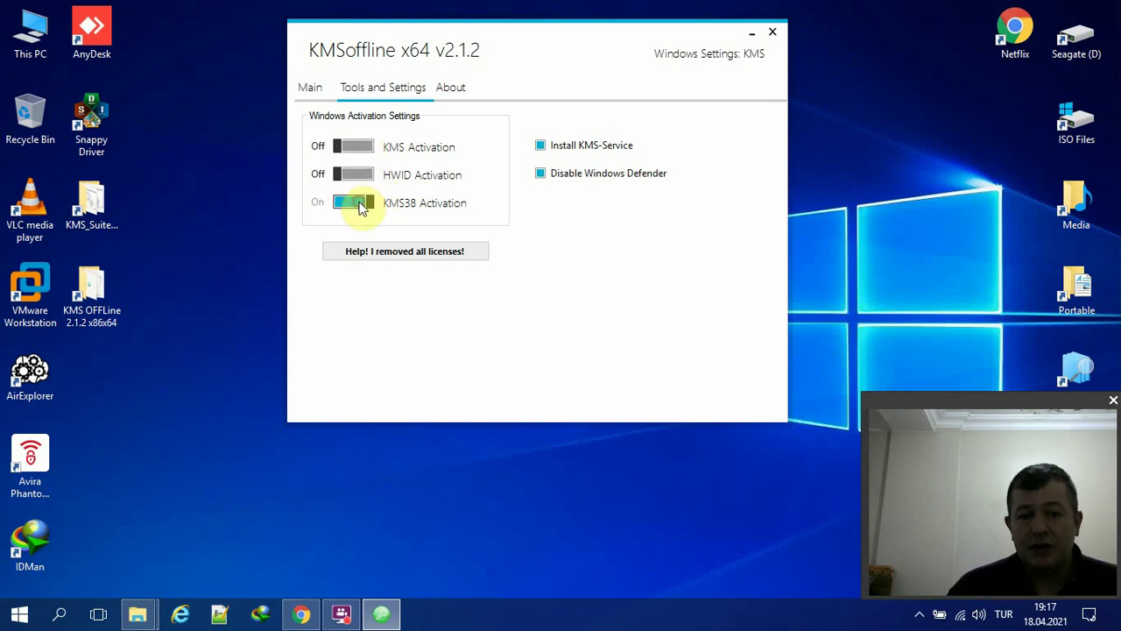
pyautogui.click(358, 146)
pyautogui.click(312, 85)
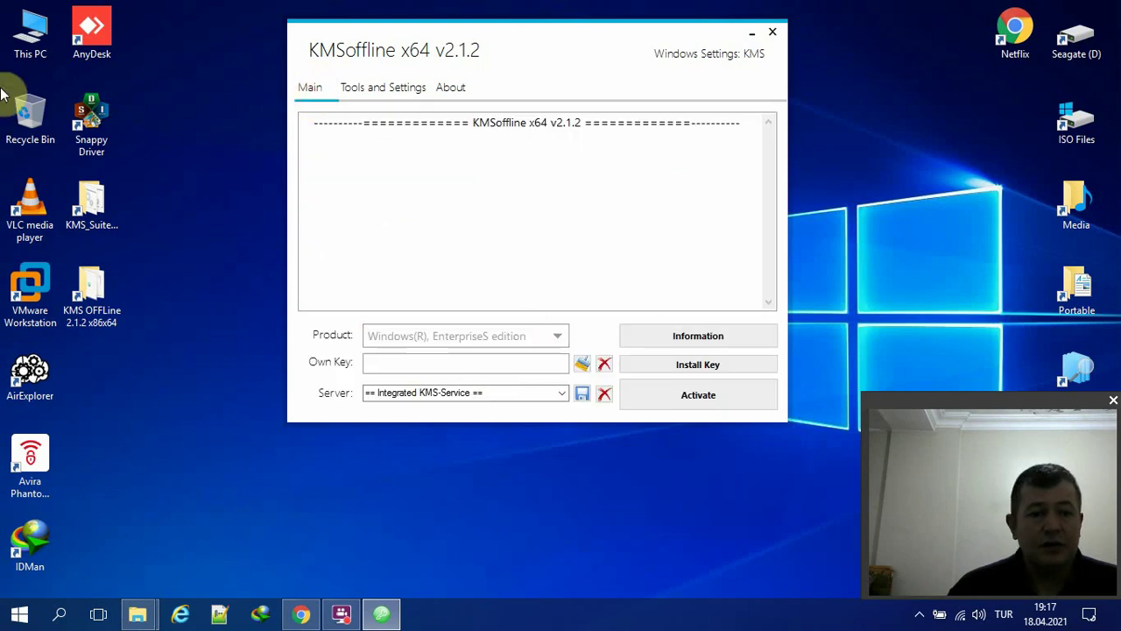
# - Change the product to Office 16, Office16ProPlusVL_KMS_Client edition, and back to Windows(R), EnterpriseS edition
pyautogui.click(565, 336)
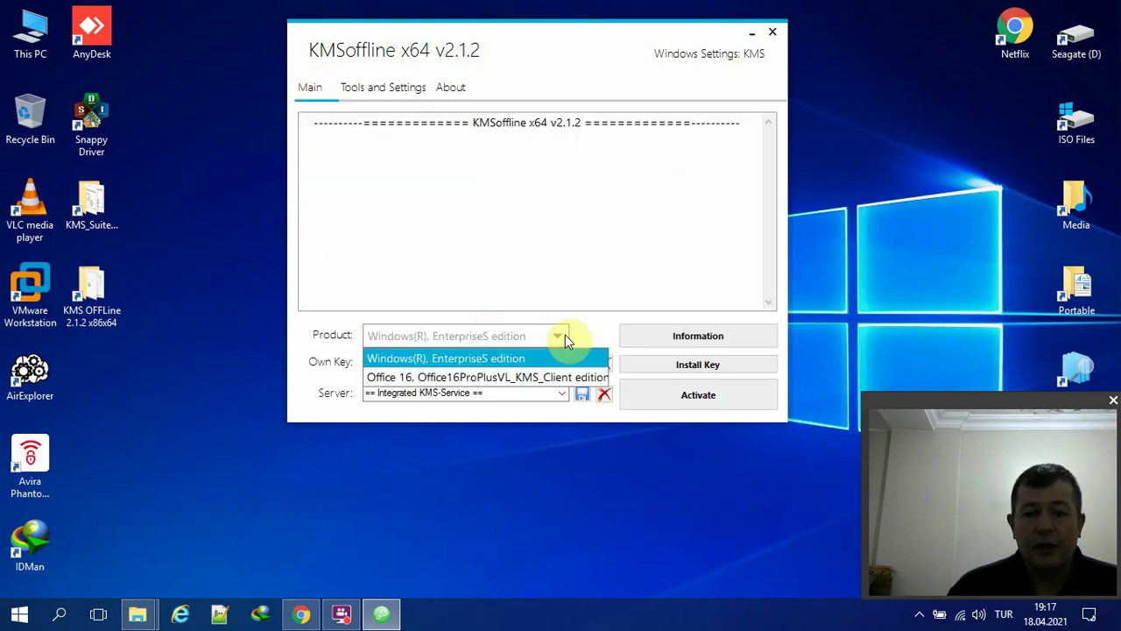
pyautogui.click(565, 336)
pyautogui.click(565, 335)
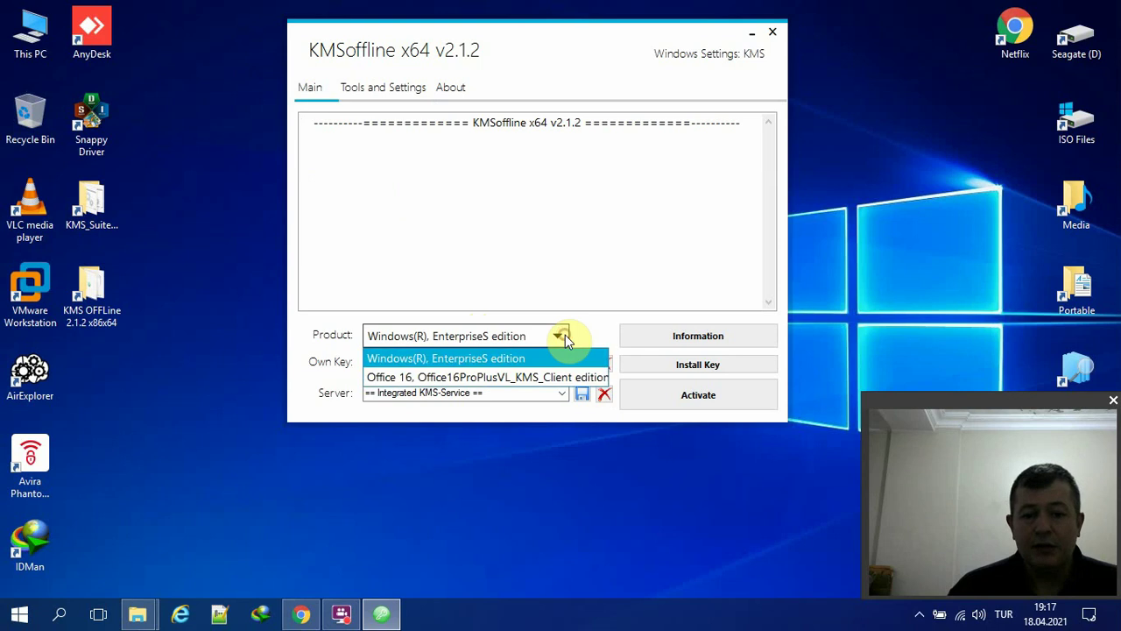
pyautogui.click(525, 379)
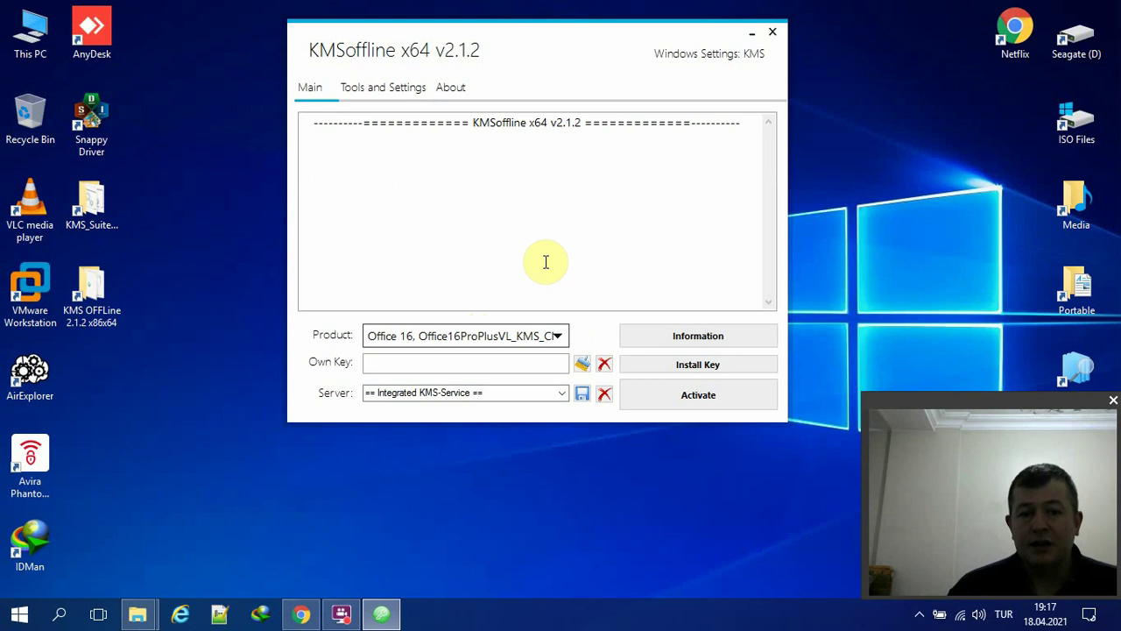
pyautogui.click(526, 338)
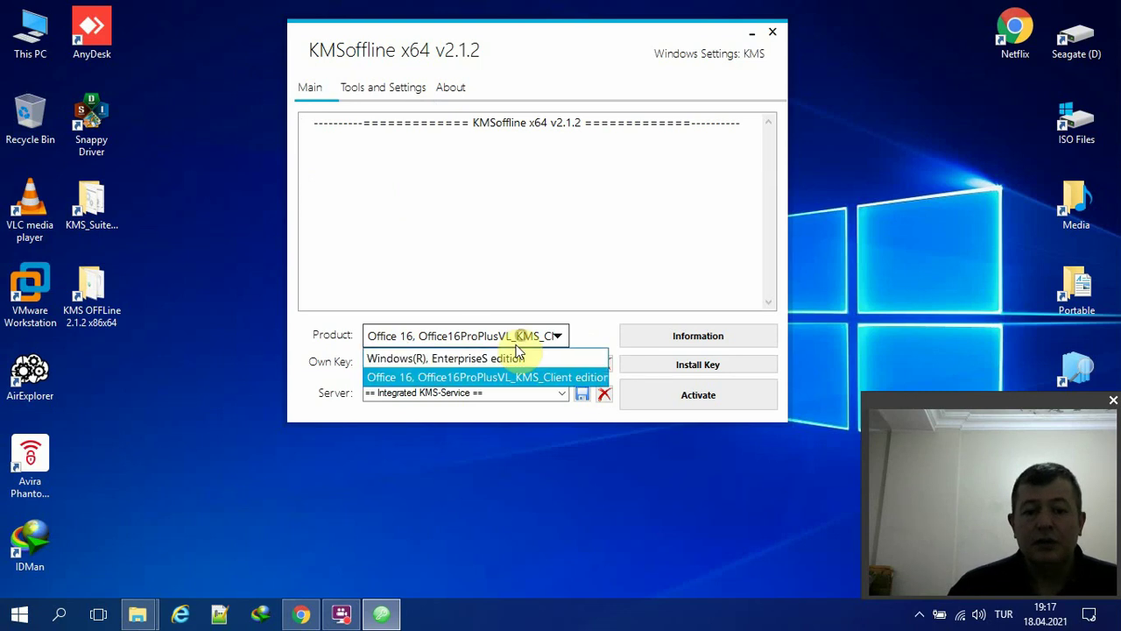
pyautogui.click(514, 356)
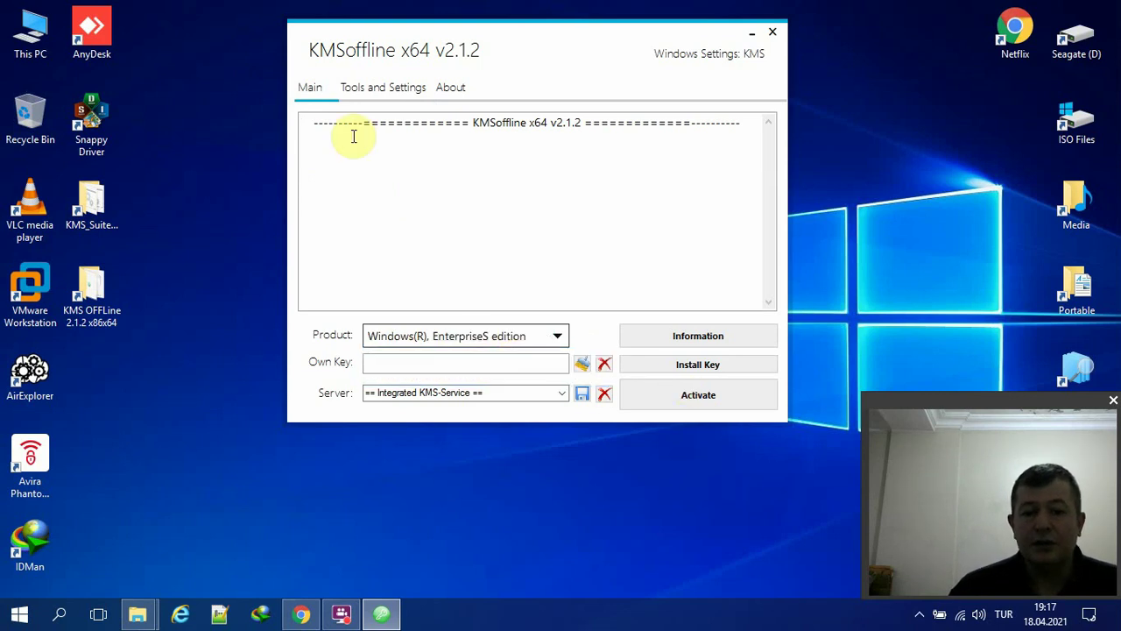
# - Recheck the Windows activation settings, close KMSoffline and refresh the desktop
pyautogui.click(380, 88)
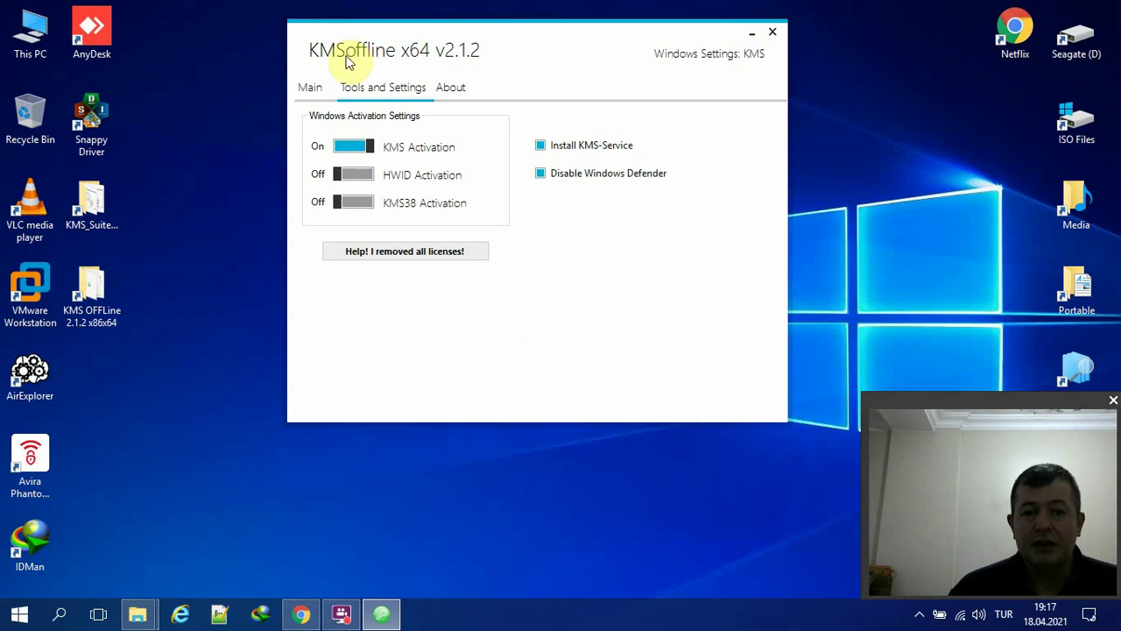
pyautogui.click(311, 86)
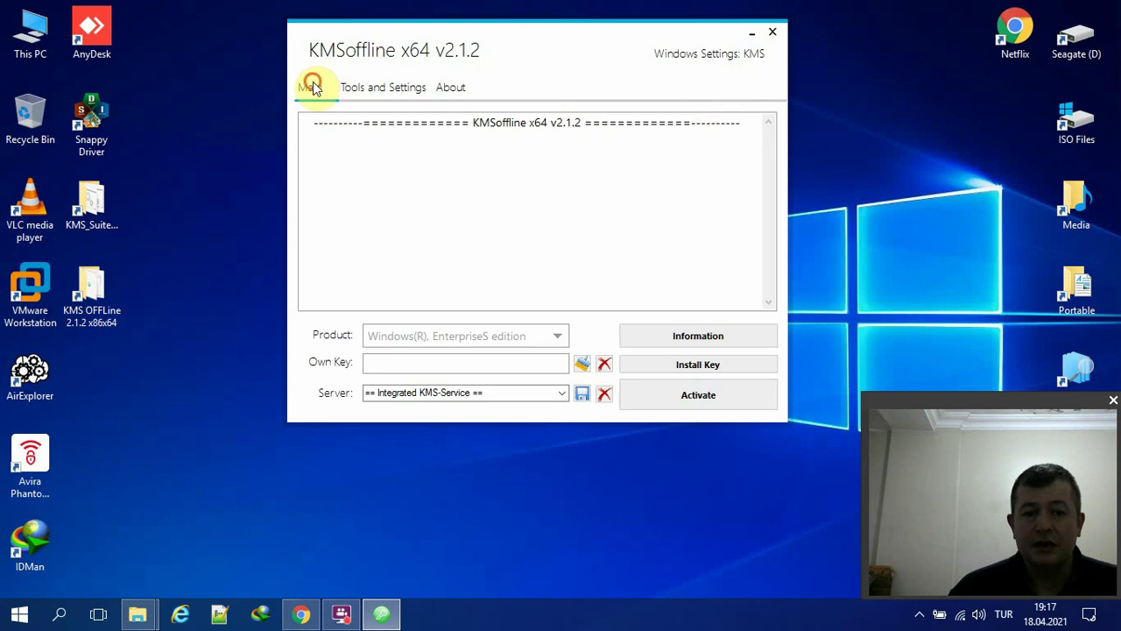
pyautogui.click(773, 32)
pyautogui.rightClick(411, 169)
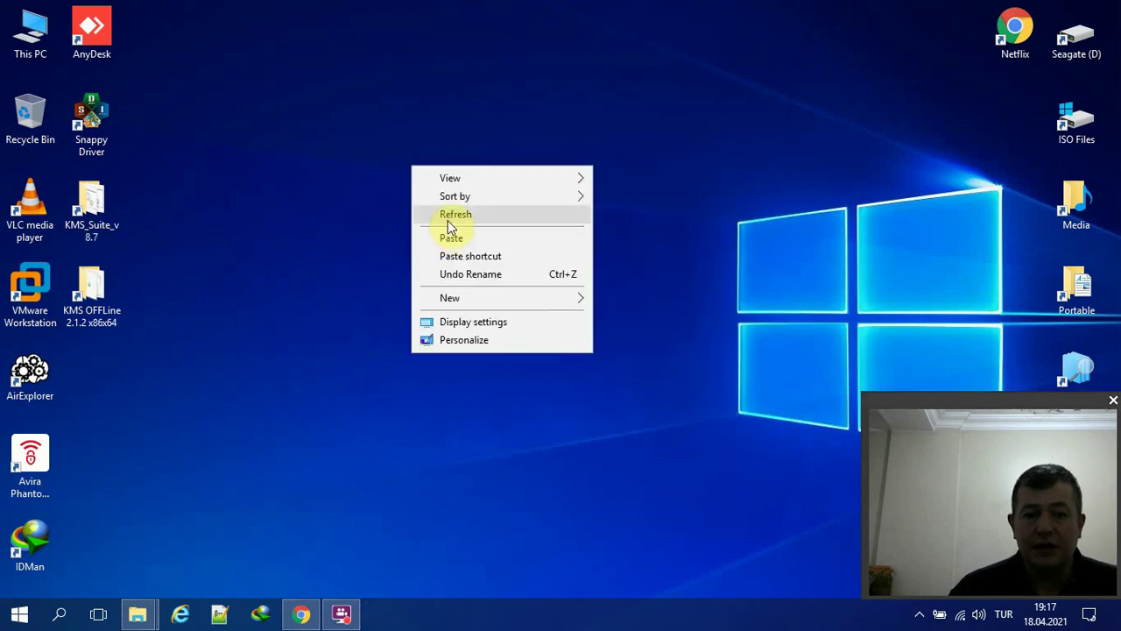
pyautogui.click(446, 219)
# - Switch to Chrome and check the SDI Full download size on the sdi-tool.org download page
pyautogui.click(300, 613)
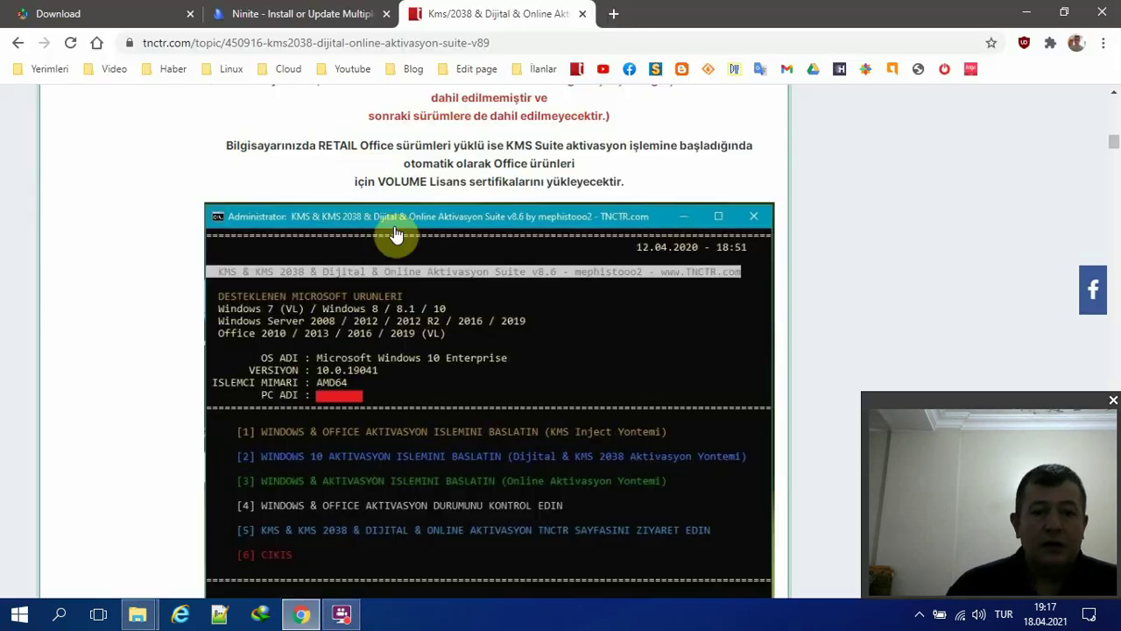
pyautogui.click(123, 8)
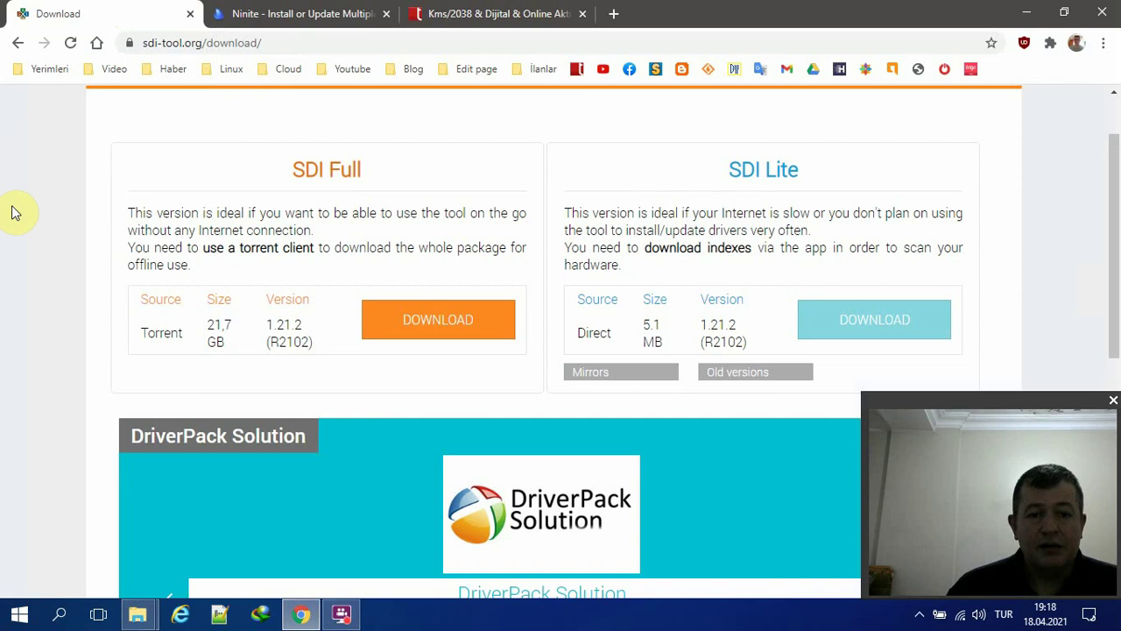
pyautogui.scroll(1, 12, 210)
pyautogui.scroll(-1, 12, 210)
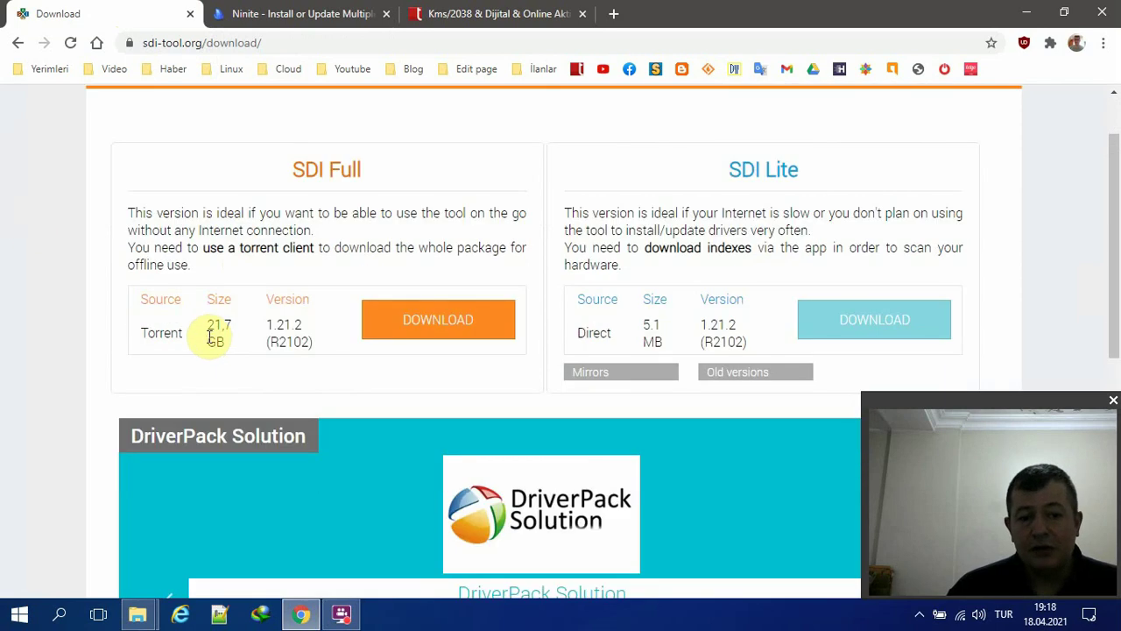
pyautogui.moveTo(208, 324); pyautogui.dragTo(228, 343)
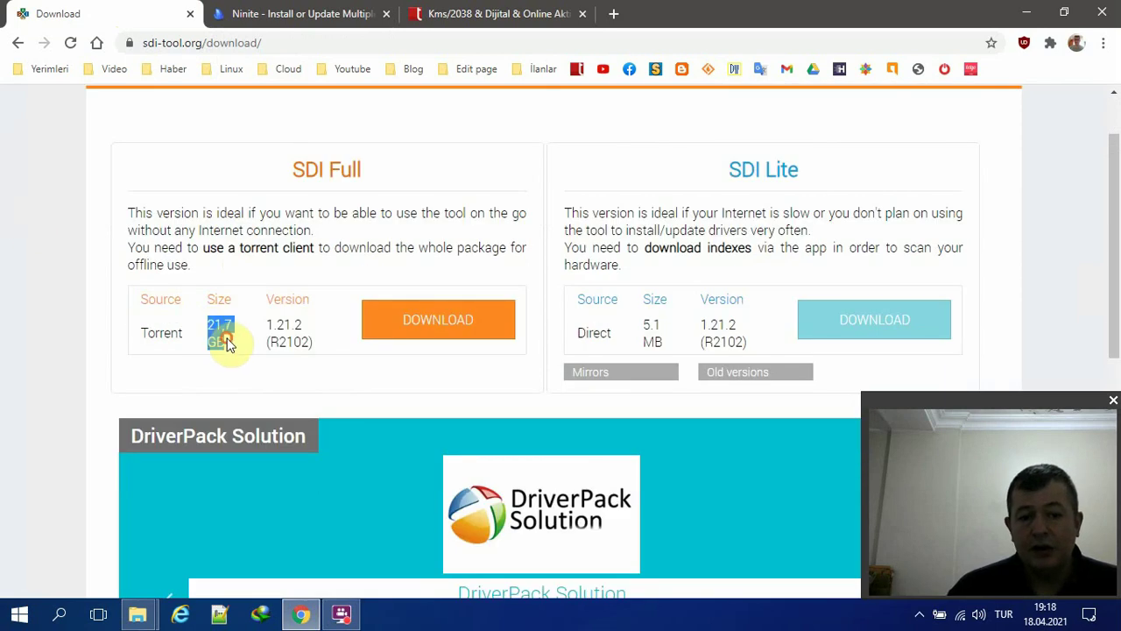
pyautogui.click(35, 350)
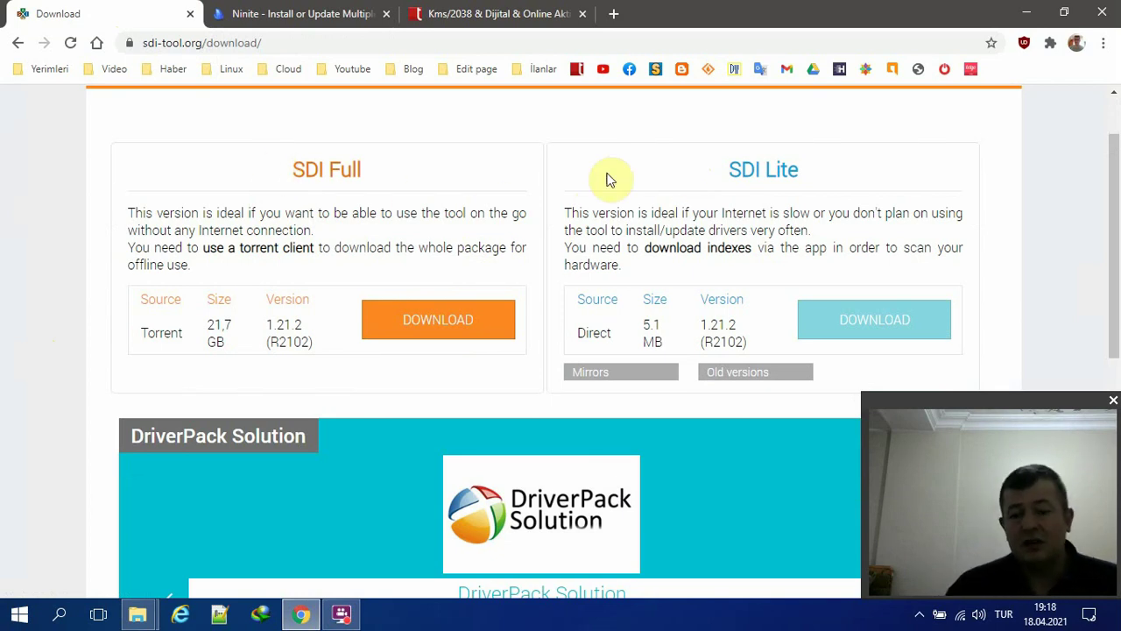
# - Review the SDI Lite heading and description on the download page, and minimize Chrome
pyautogui.moveTo(653, 175); pyautogui.dragTo(814, 187)
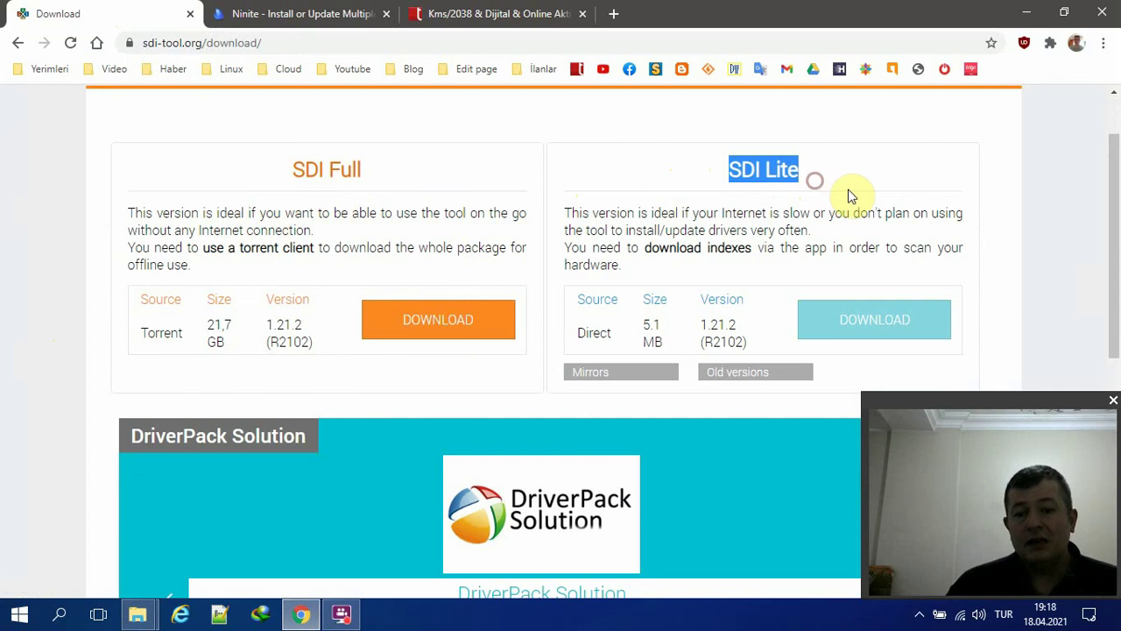
pyautogui.scroll(-1, 848, 190)
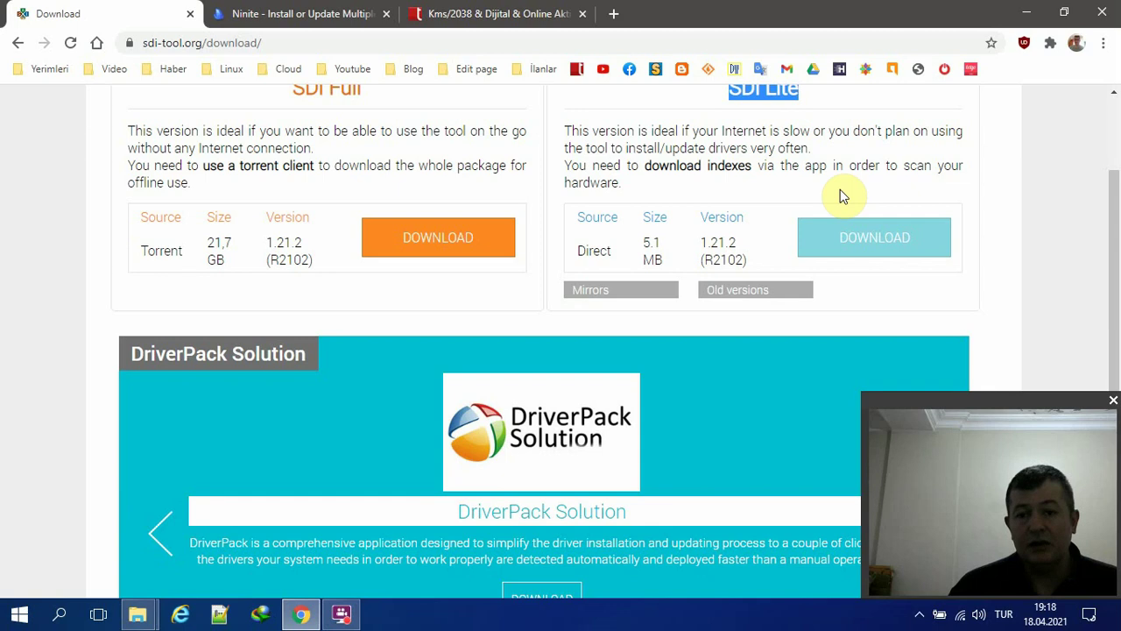
pyautogui.scroll(1, 840, 196)
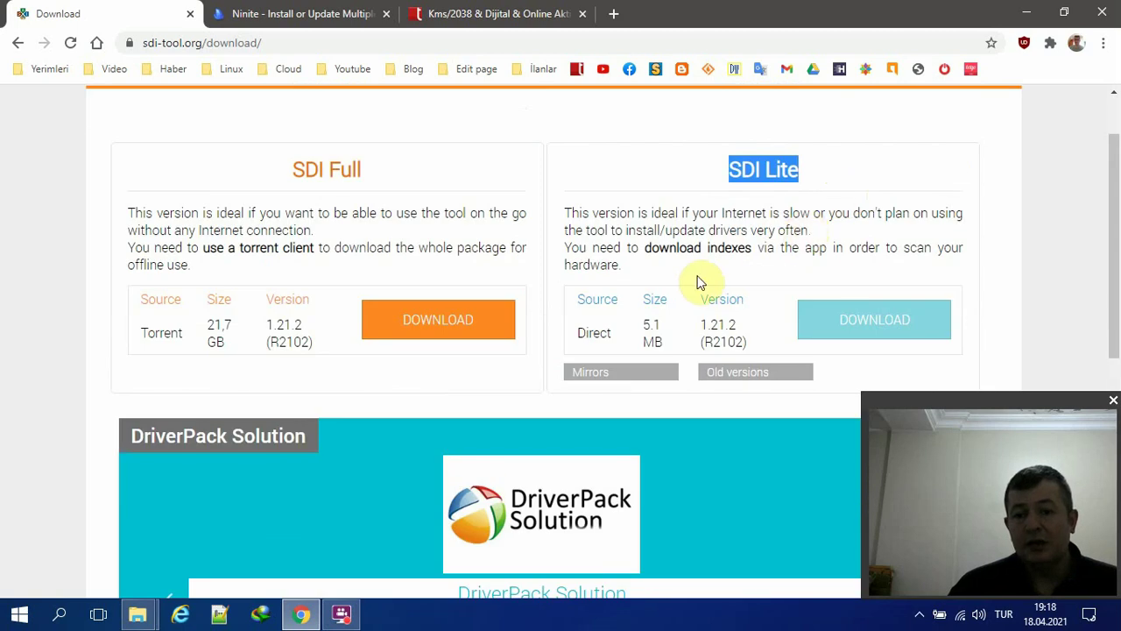
pyautogui.moveTo(624, 264); pyautogui.dragTo(561, 214)
pyautogui.click(562, 214)
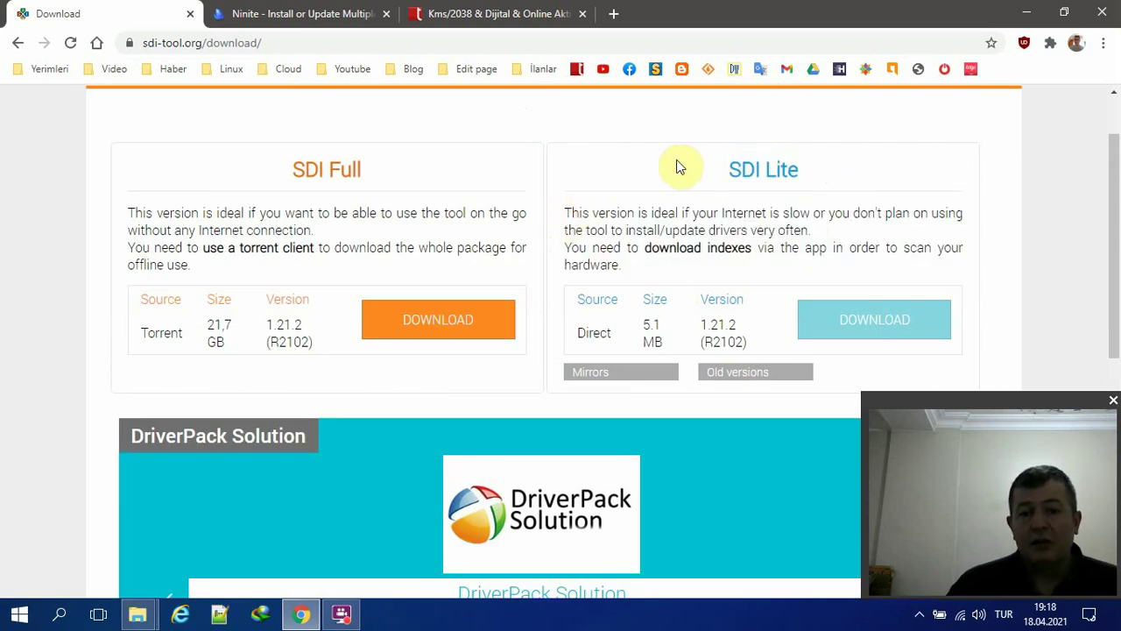
pyautogui.tripleClick(808, 174)
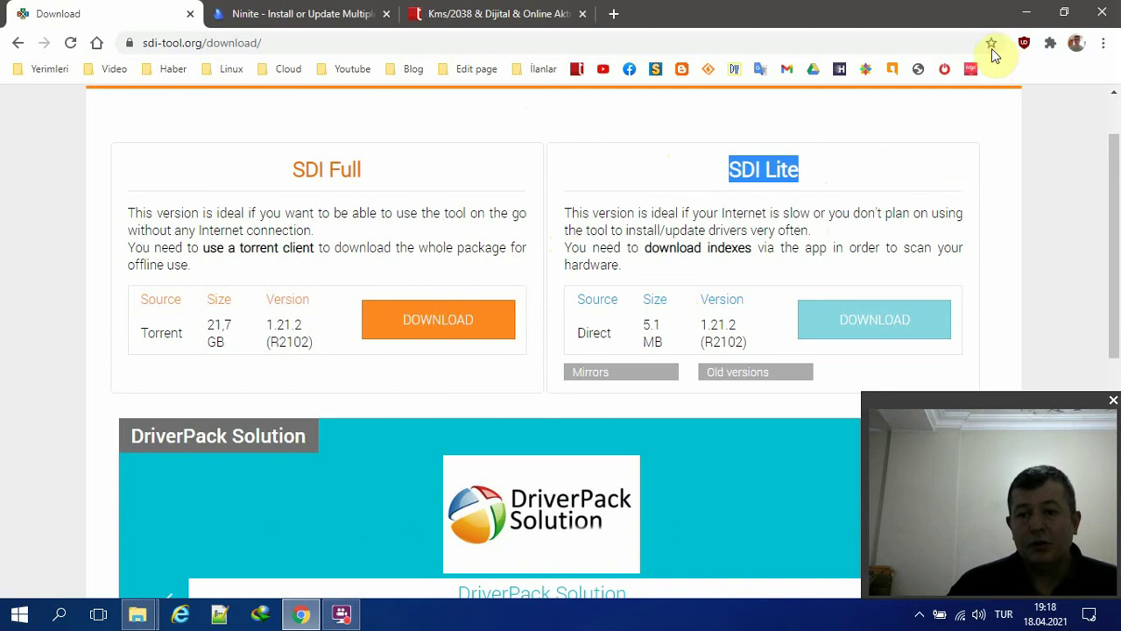
pyautogui.click(1026, 13)
# - Open Windows Settings, look at the Update & security category and close the window
pyautogui.click(19, 614)
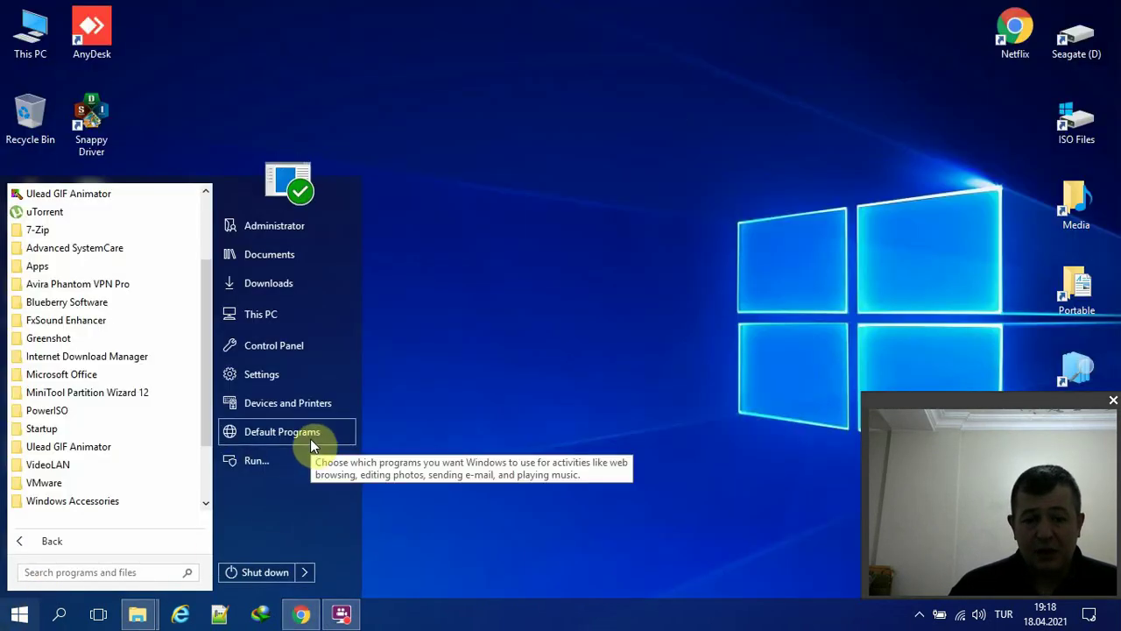
pyautogui.click(306, 379)
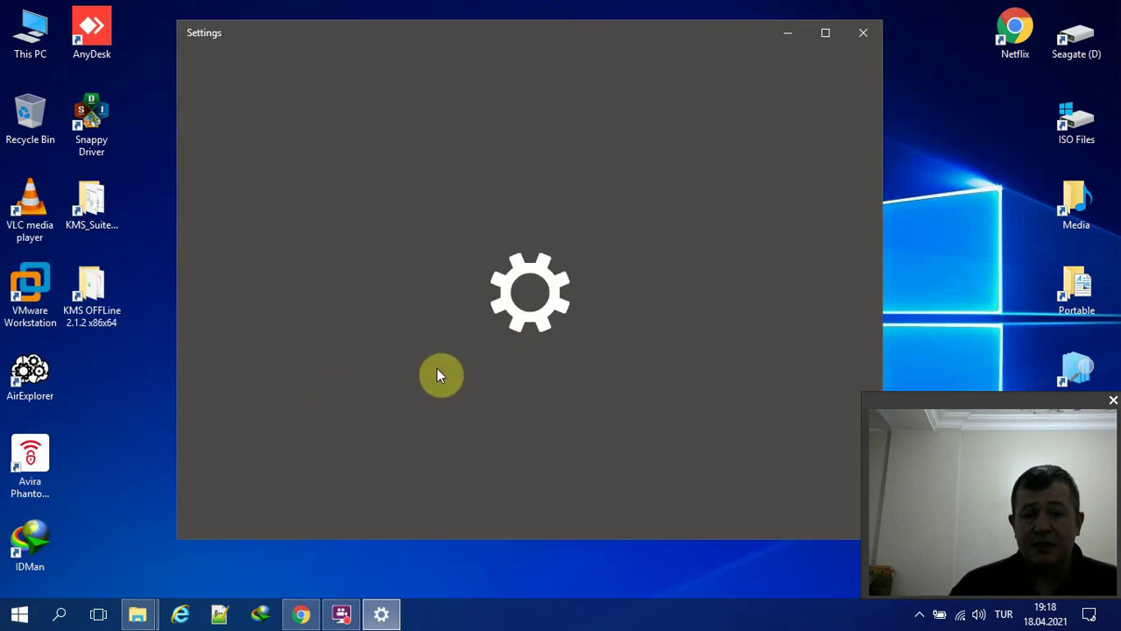
pyautogui.scroll(-2, 538, 396)
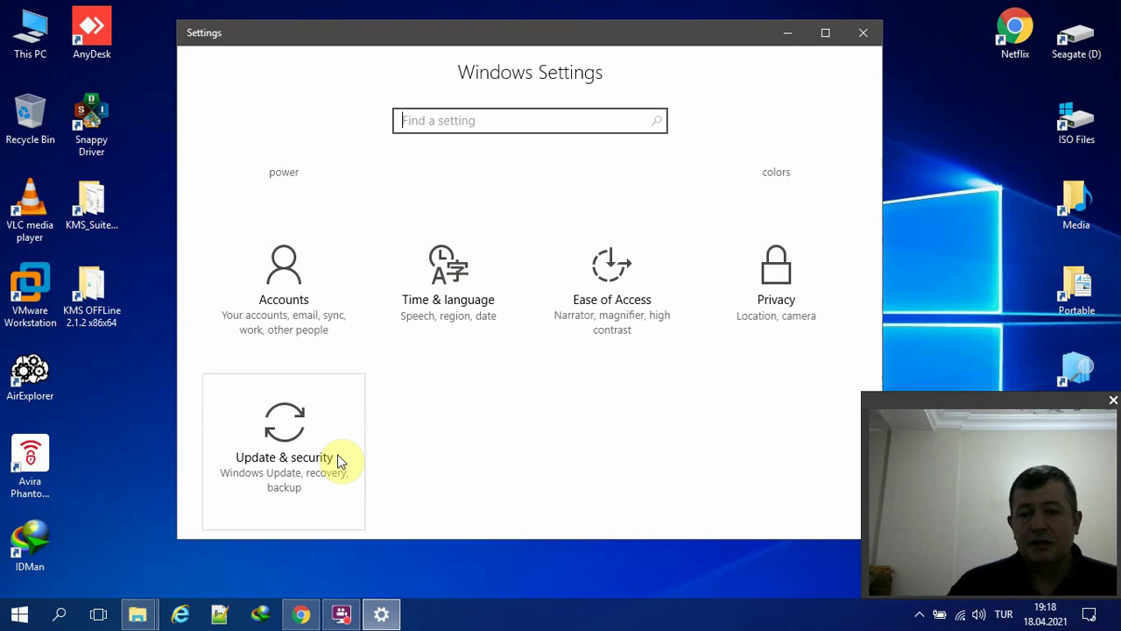
pyautogui.click(867, 33)
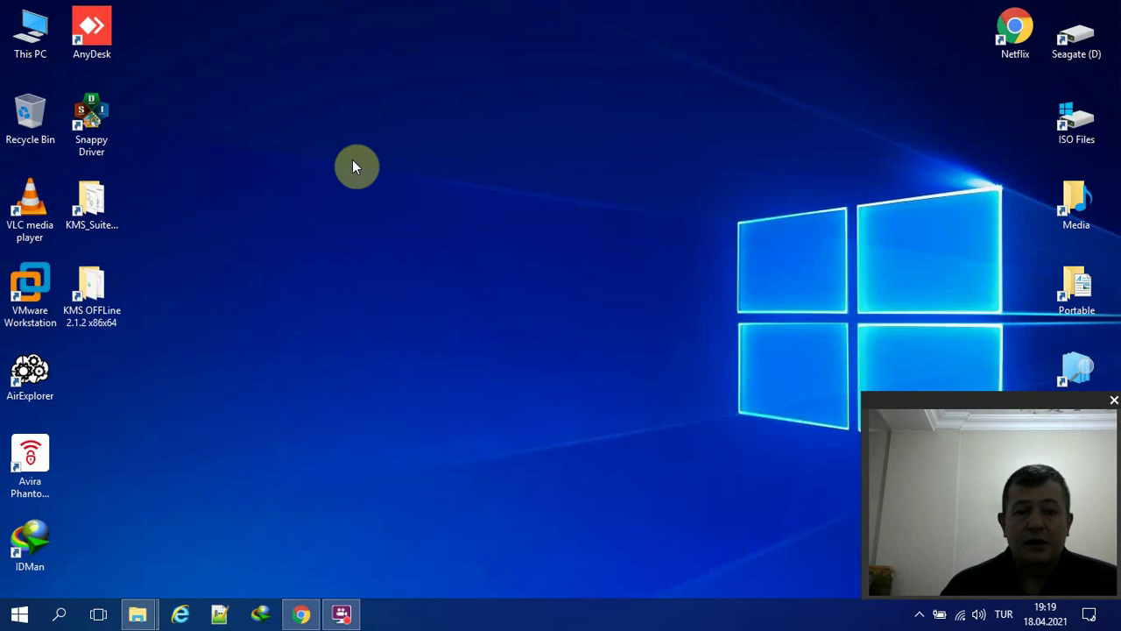
# - Open Devices and Printers and highlight all the items in the Devices group
pyautogui.press('super')
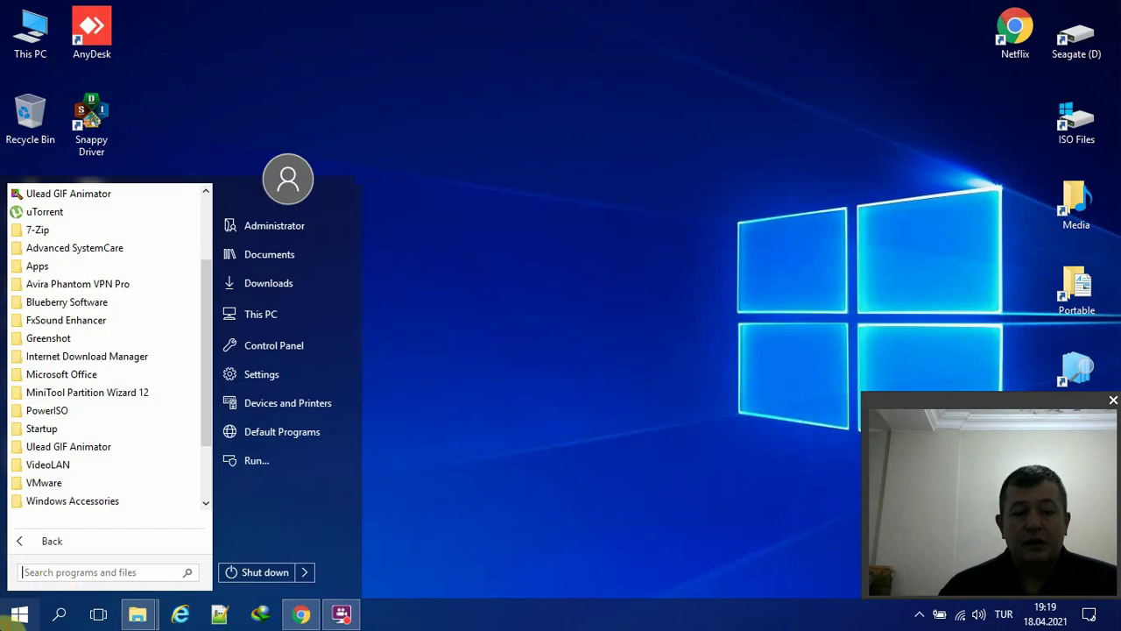
pyautogui.click(349, 403)
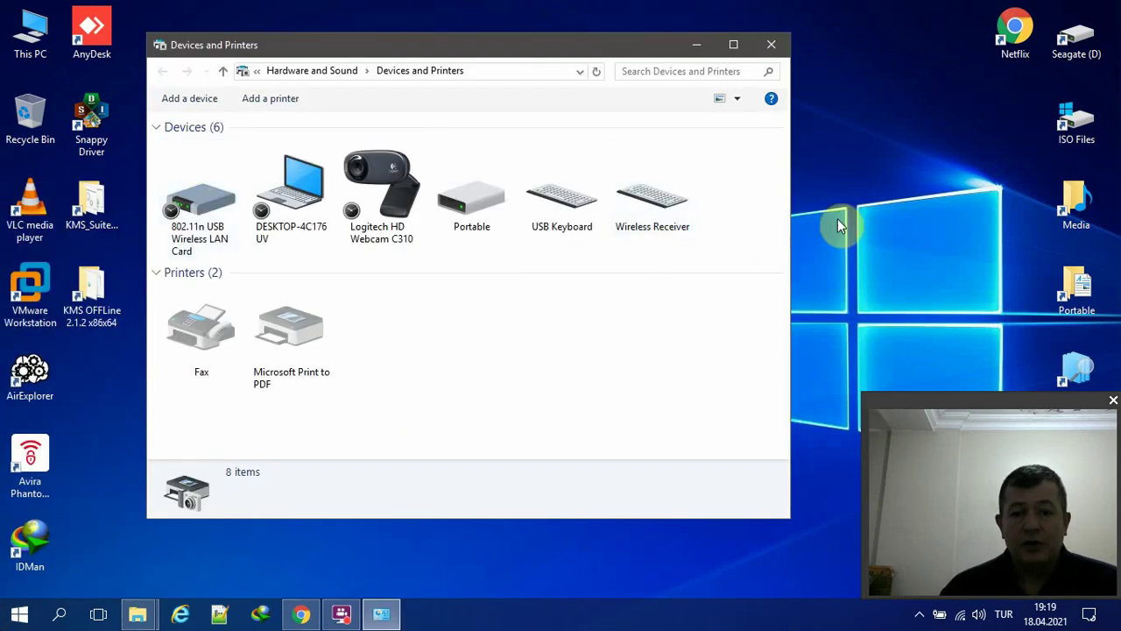
pyautogui.moveTo(754, 225); pyautogui.dragTo(220, 225)
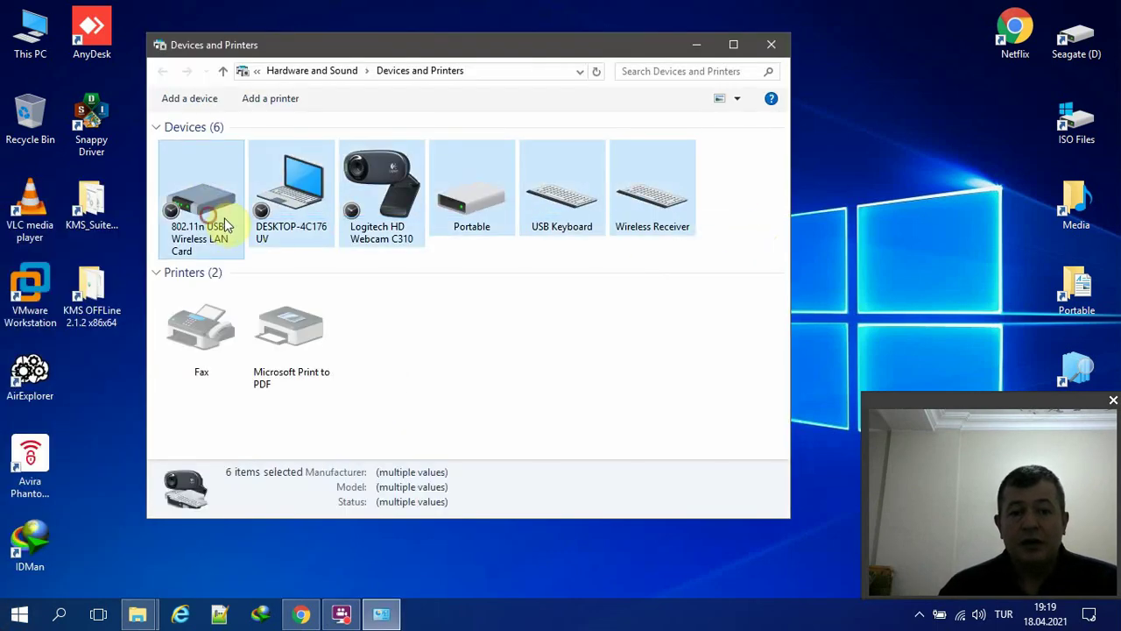
# - Check the hardware categories in Device Manager with Network adapters collapsed, and close it together with Devices and Printers
pyautogui.rightClick(45, 40)
pyautogui.click(157, 189)
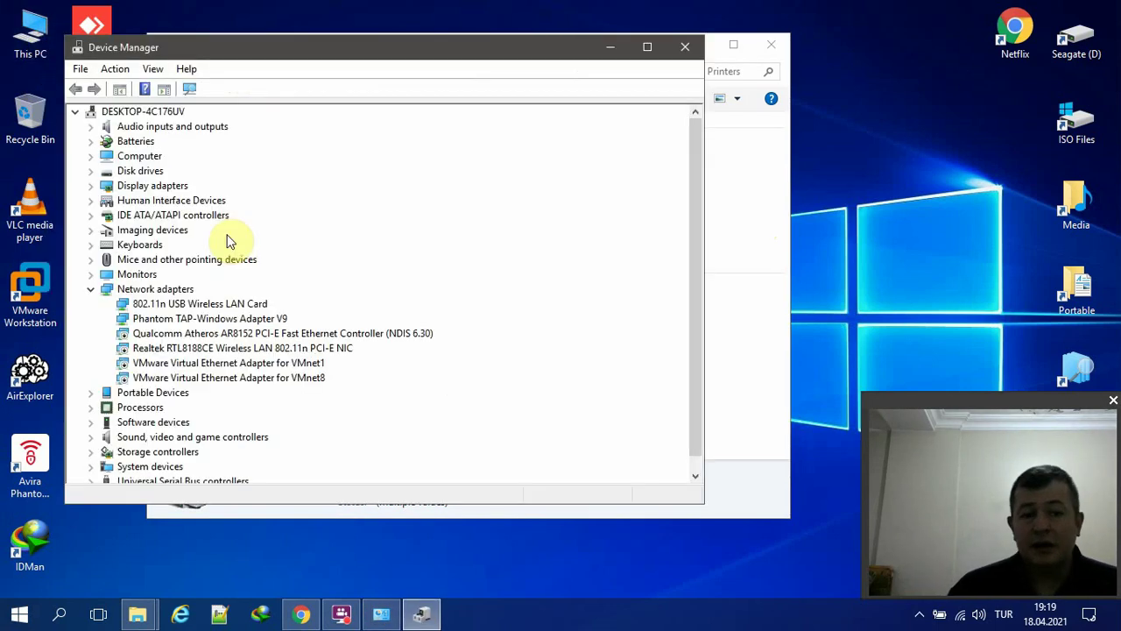
pyautogui.click(91, 289)
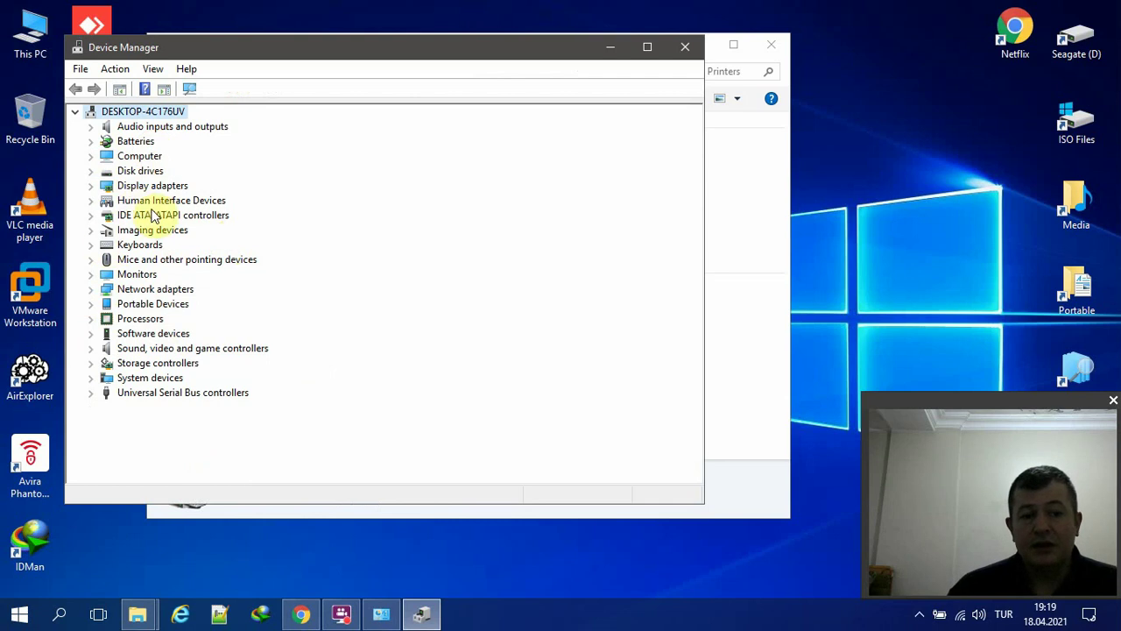
pyautogui.click(683, 49)
pyautogui.click(771, 43)
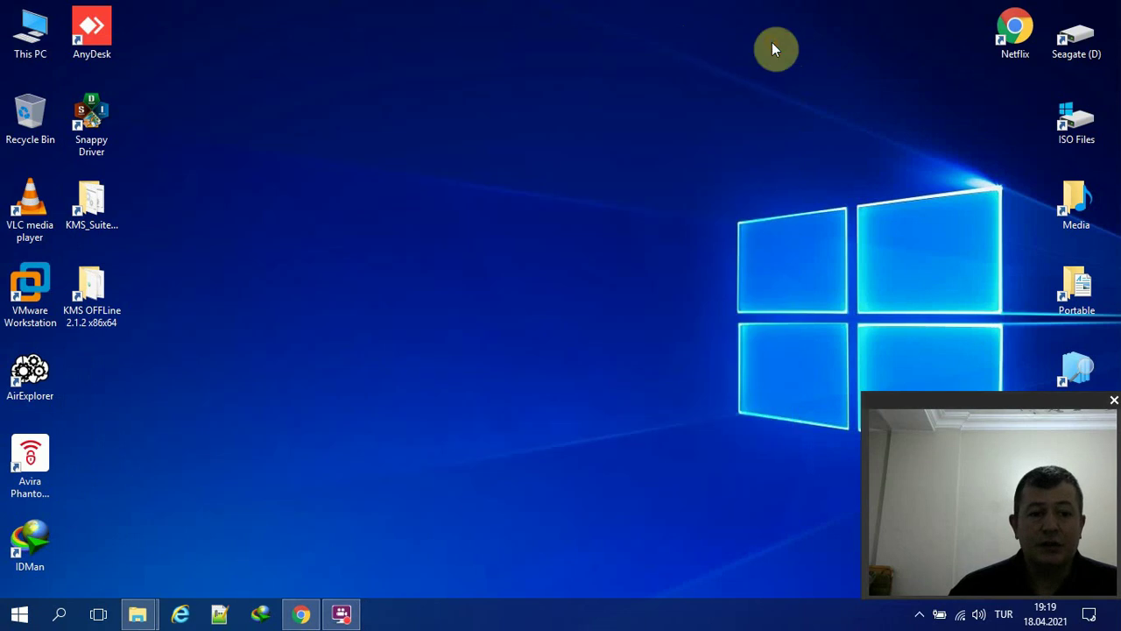
# - Open Snappy Driver Installer, select all listed drivers for installation, clear the whole selection and close the program
pyautogui.doubleClick(99, 123)
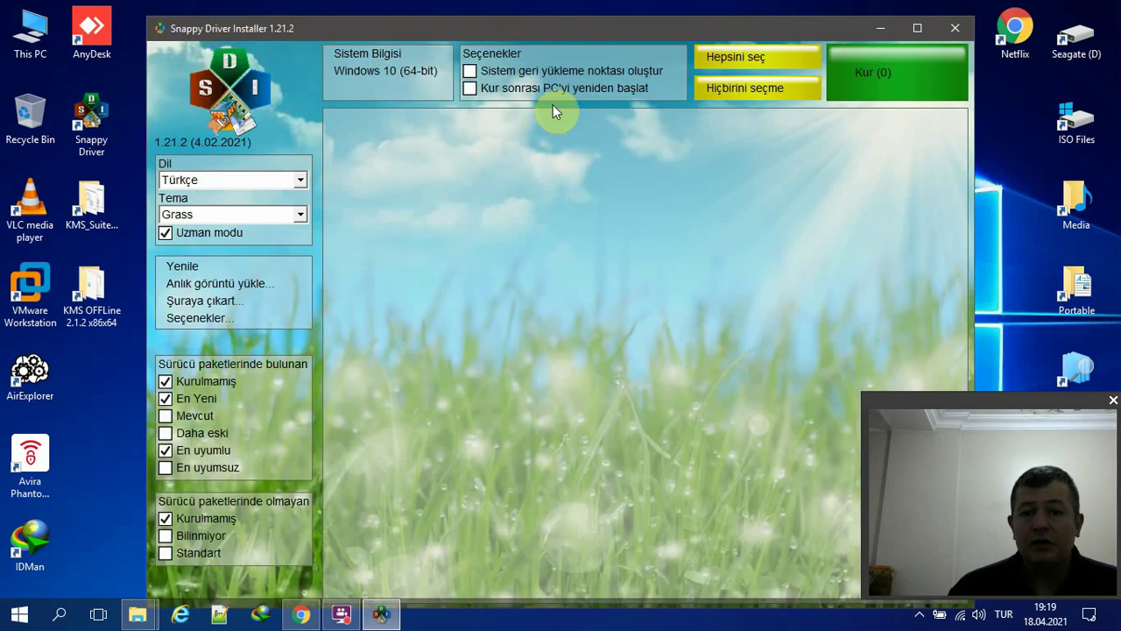
pyautogui.moveTo(365, 33); pyautogui.dragTo(355, 17)
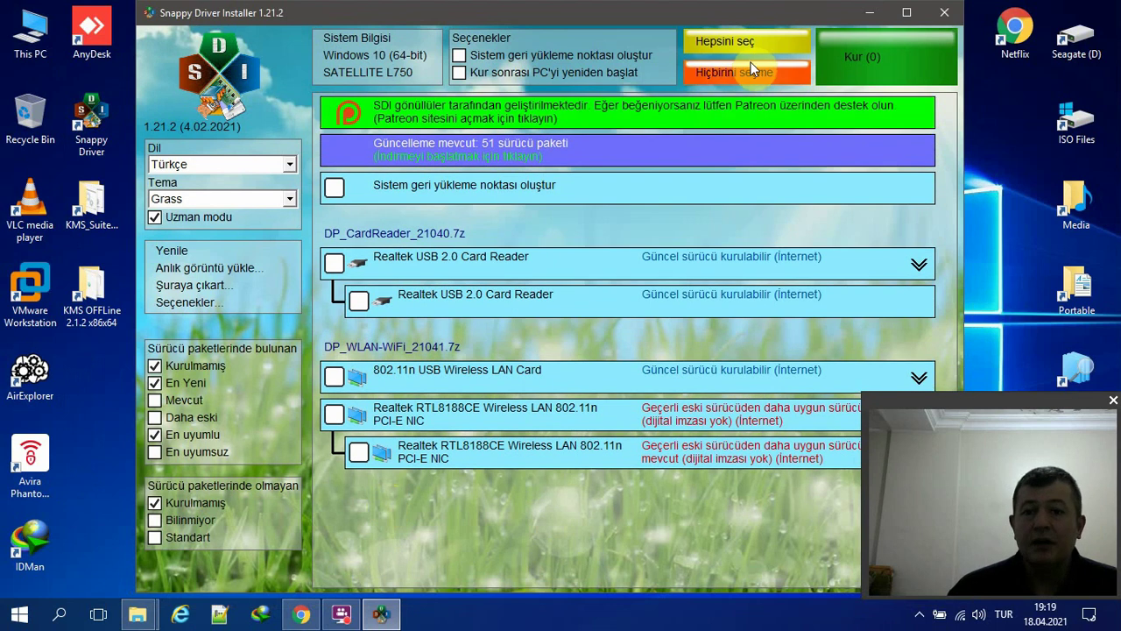
pyautogui.click(760, 41)
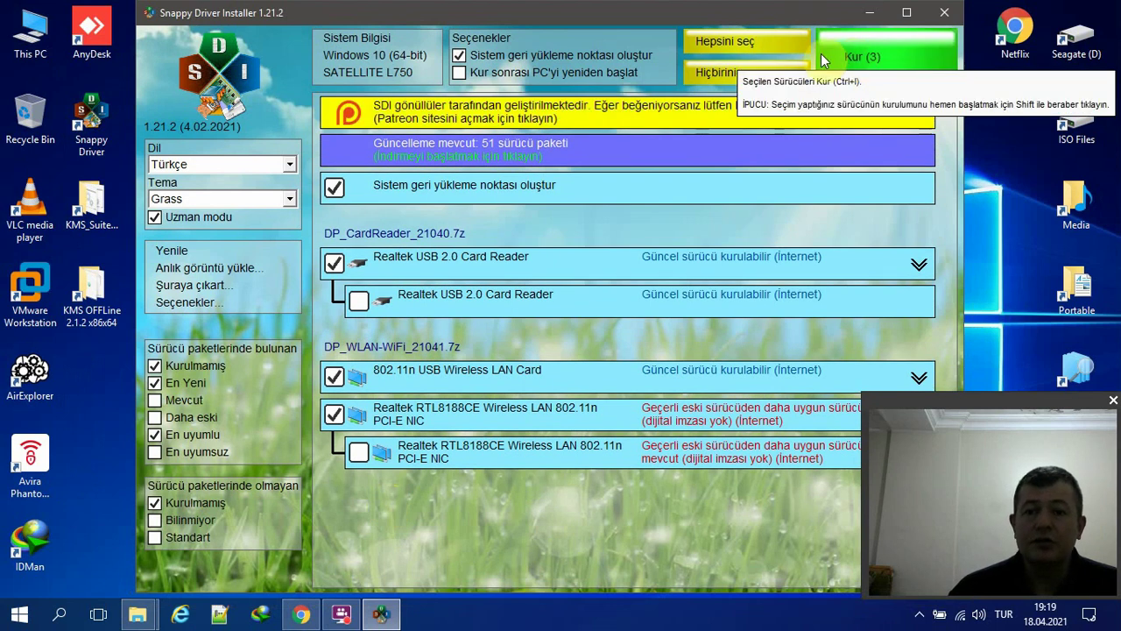
pyautogui.click(766, 75)
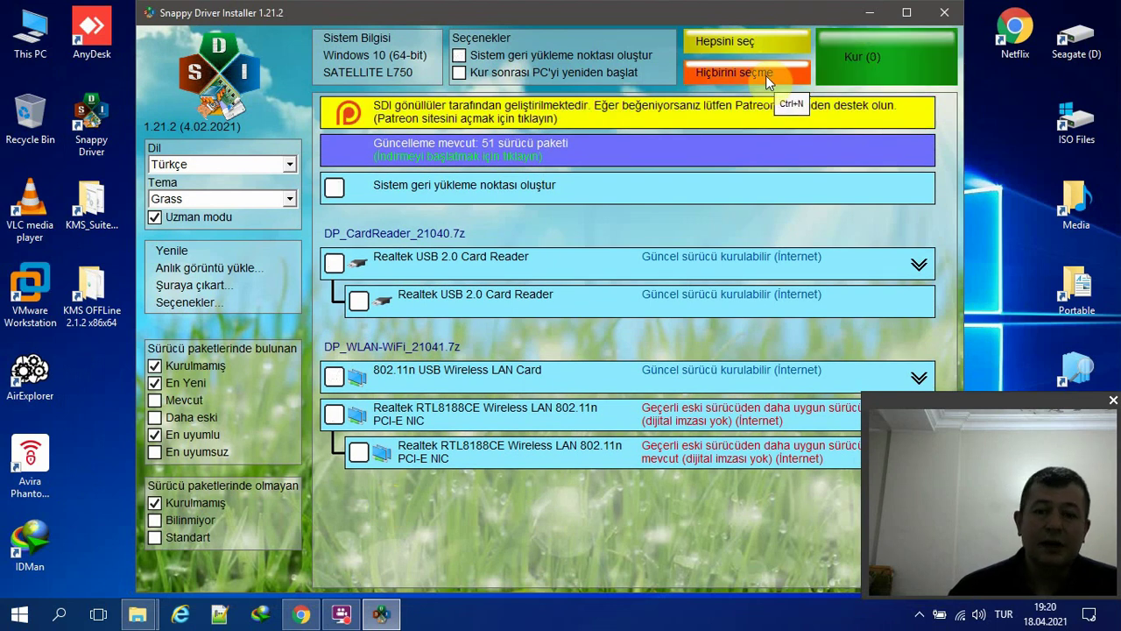
pyautogui.click(945, 14)
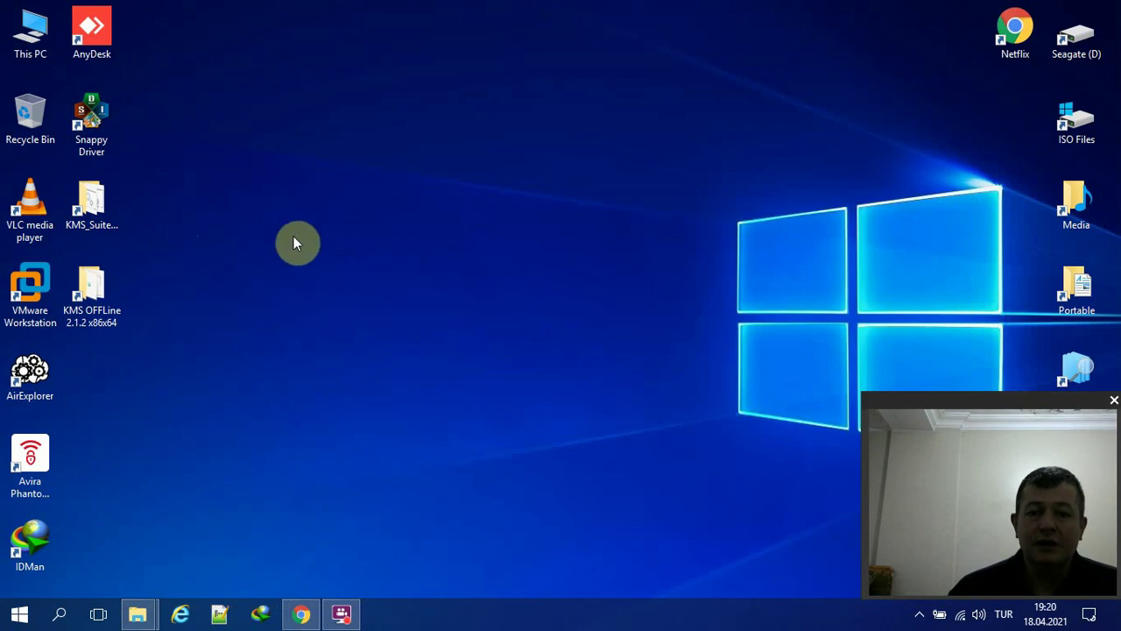
pyautogui.rightClick(372, 152)
pyautogui.click(399, 200)
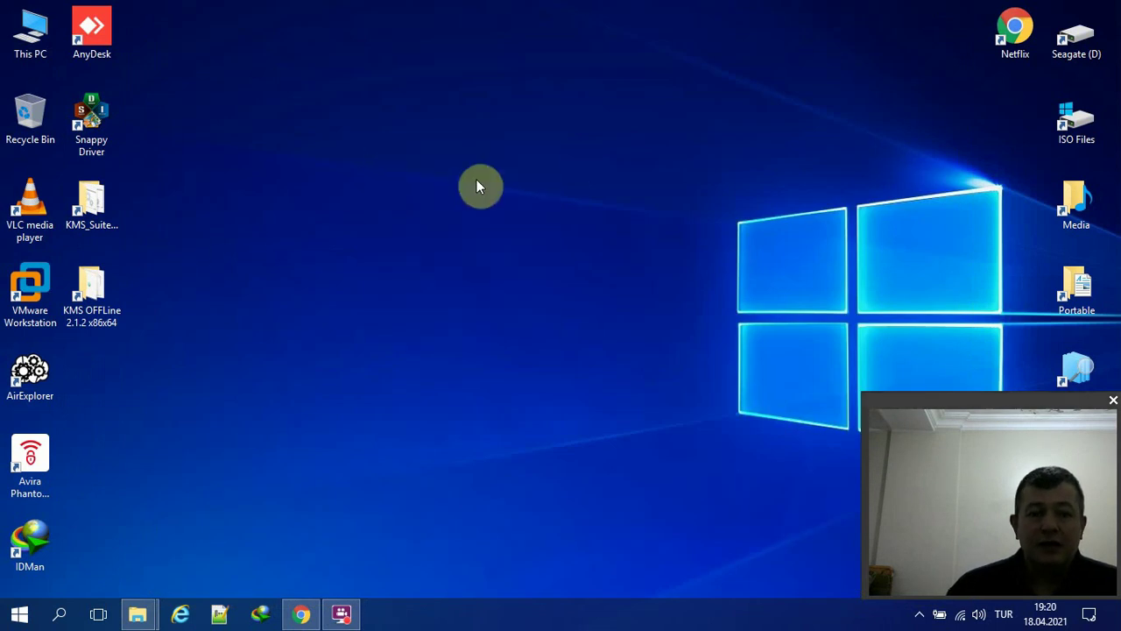